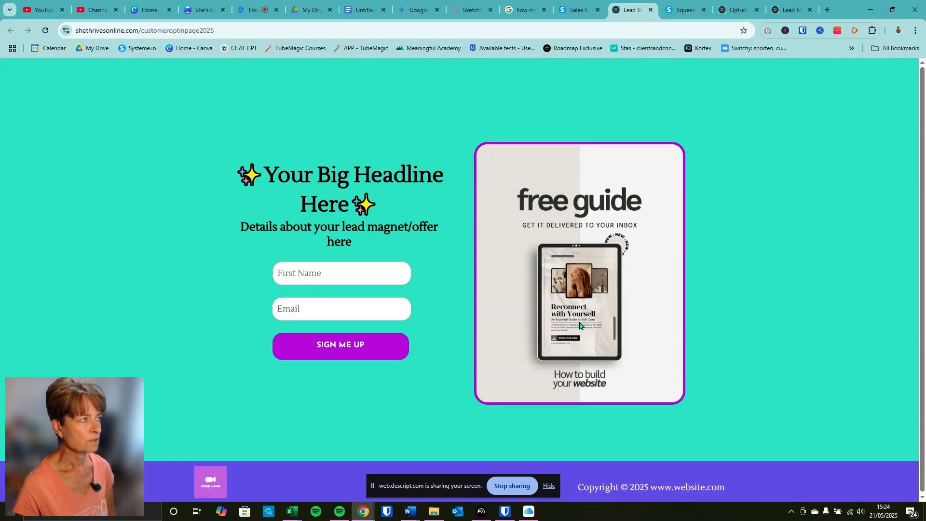
Preview the Thank You / Download Page of the Lead Magnet Template 2025 funnel in Systeme.io and review its content down the page
left_click(577, 10)
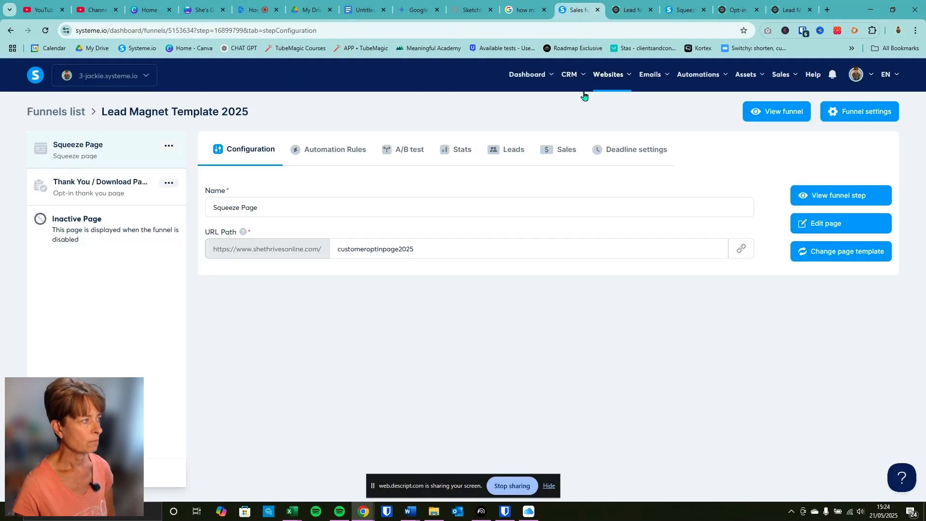
left_click(93, 193)
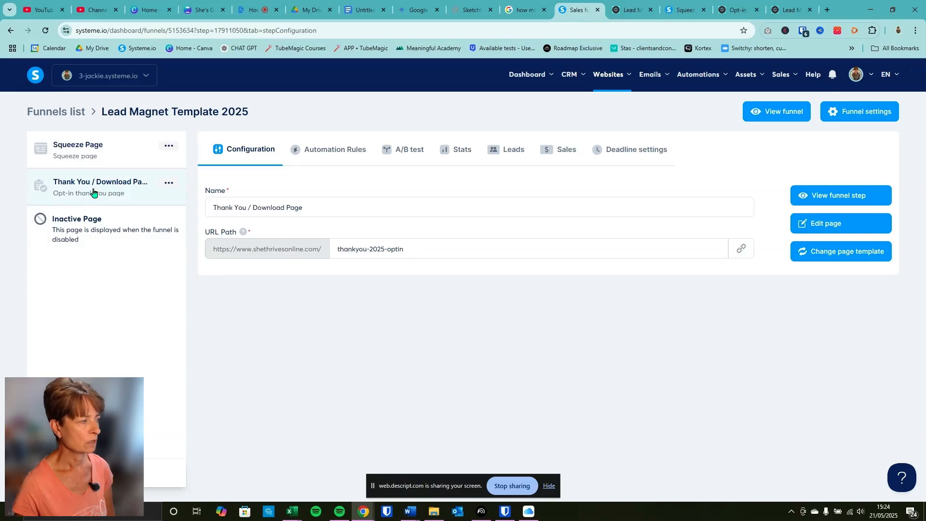
left_click(810, 197)
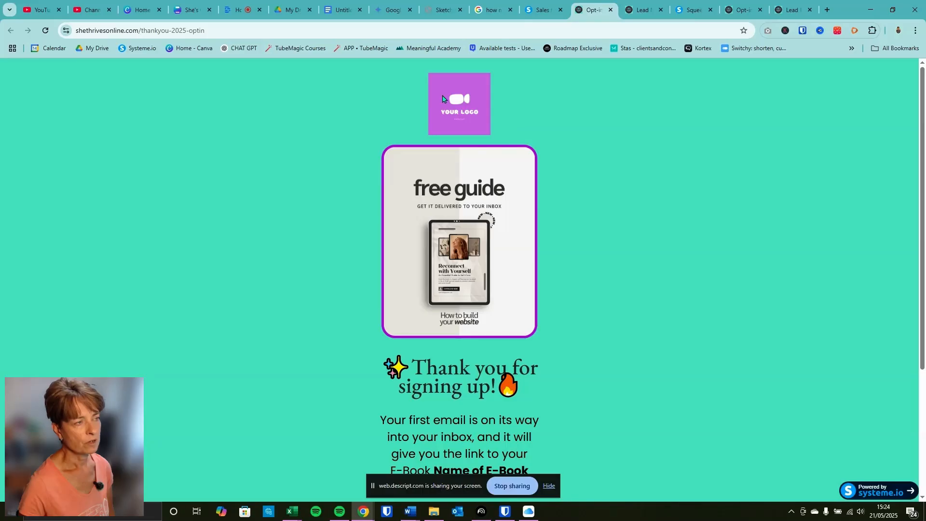
scroll(489, 250, "down", 1)
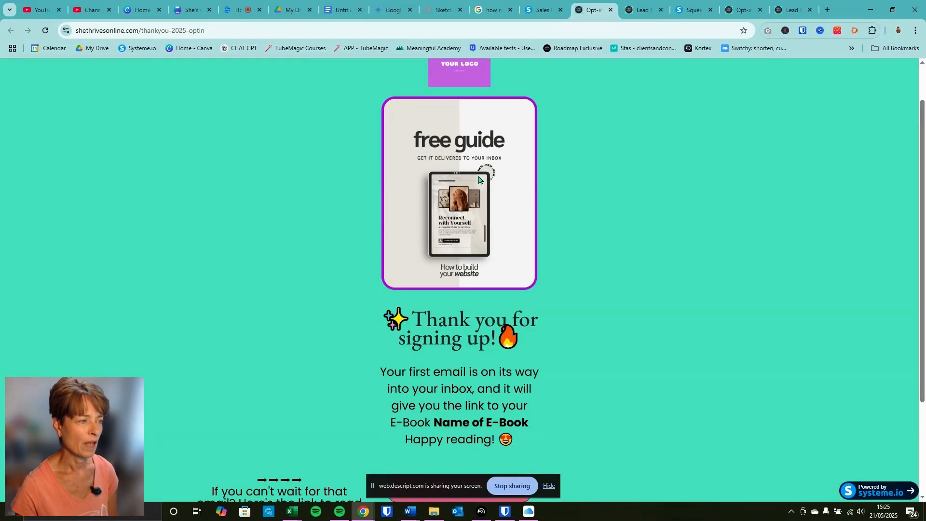
scroll(479, 179, "down", 1)
scroll(479, 180, "down", 2)
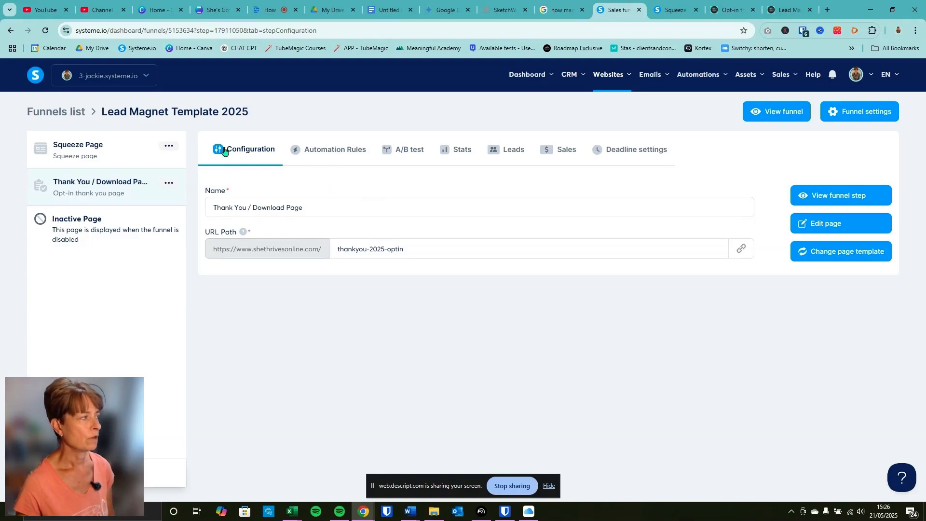
left_click(115, 144)
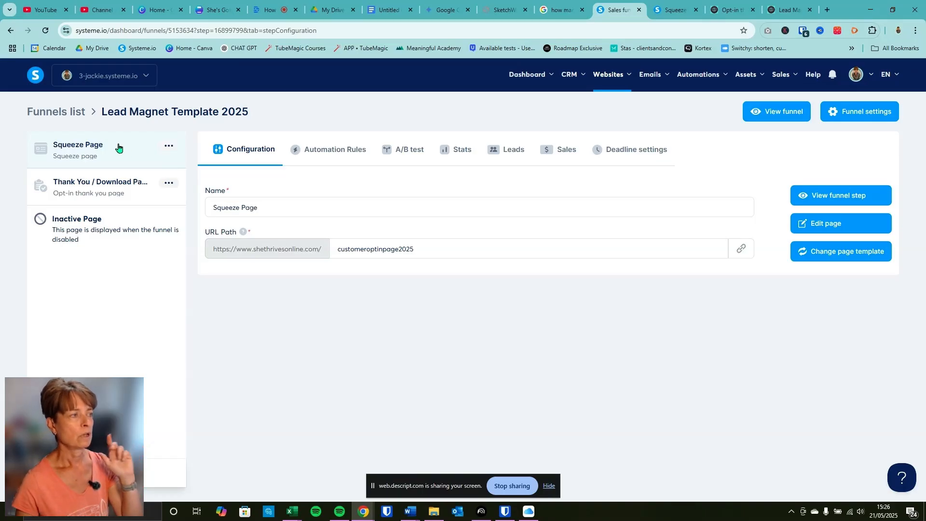
left_click(344, 151)
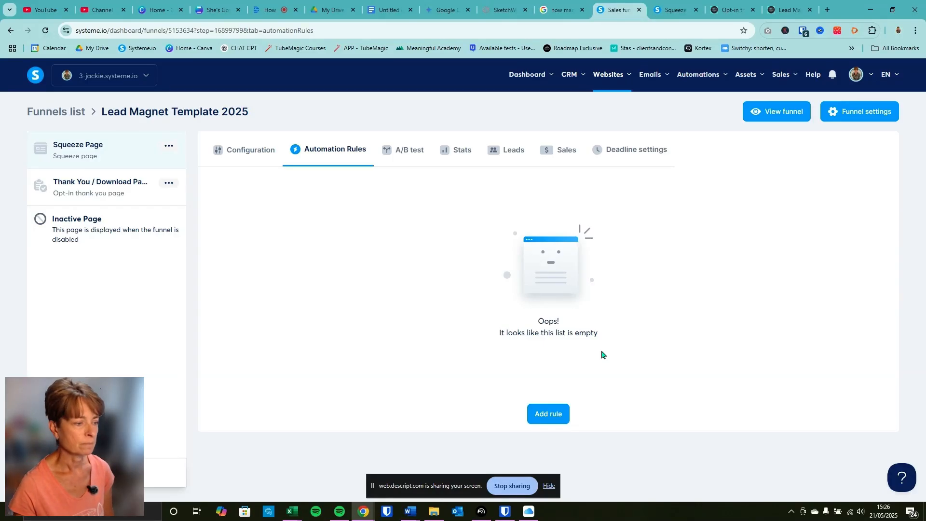
left_click(555, 413)
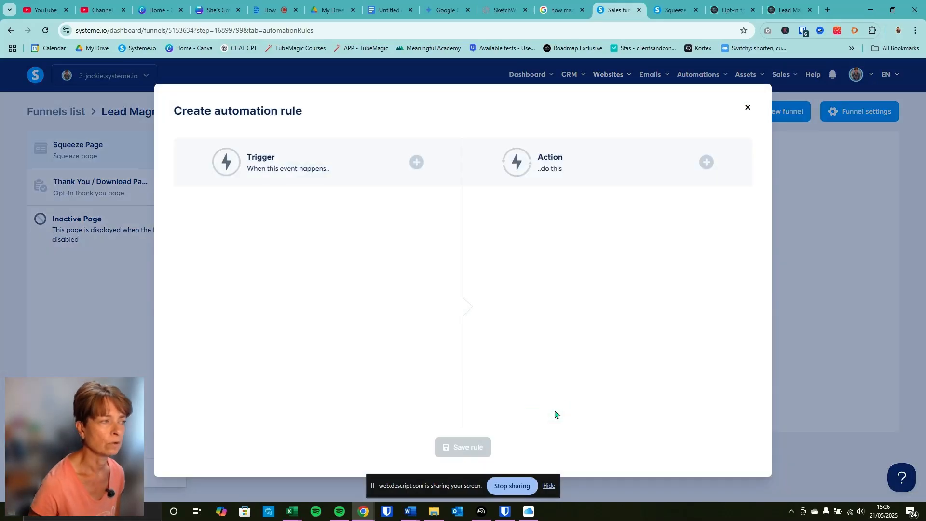
left_click(414, 164)
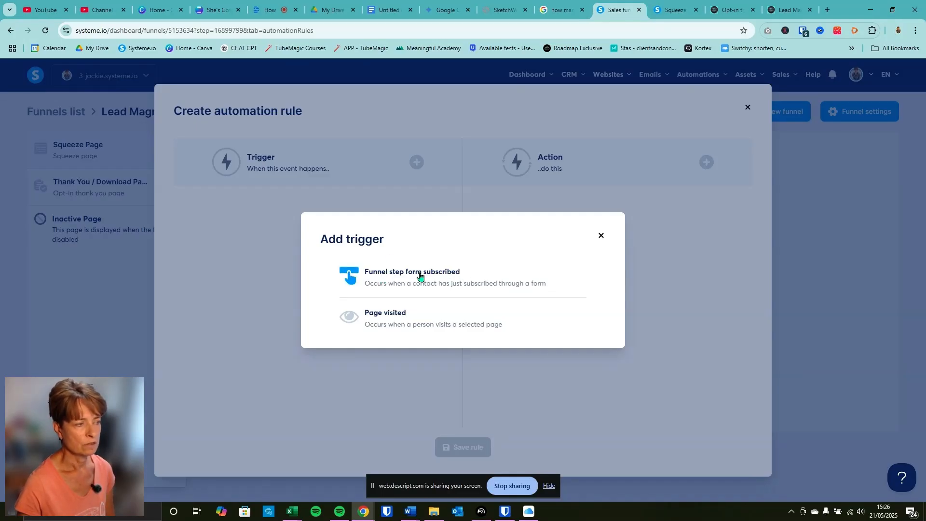
left_click(403, 274)
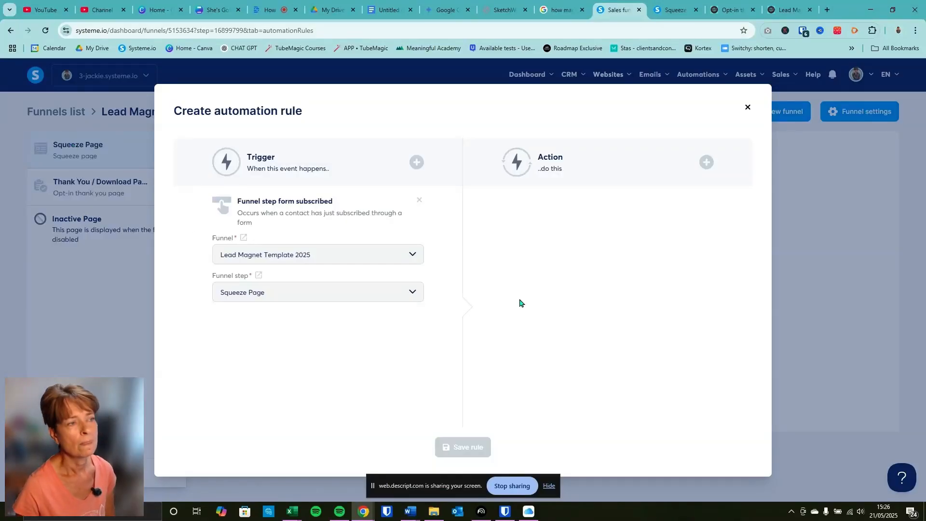
left_click(492, 232)
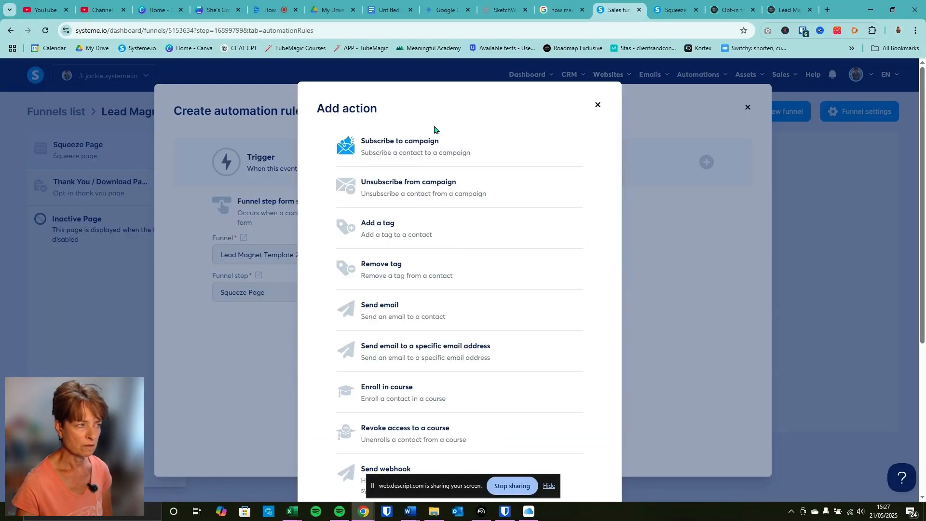
left_click(417, 228)
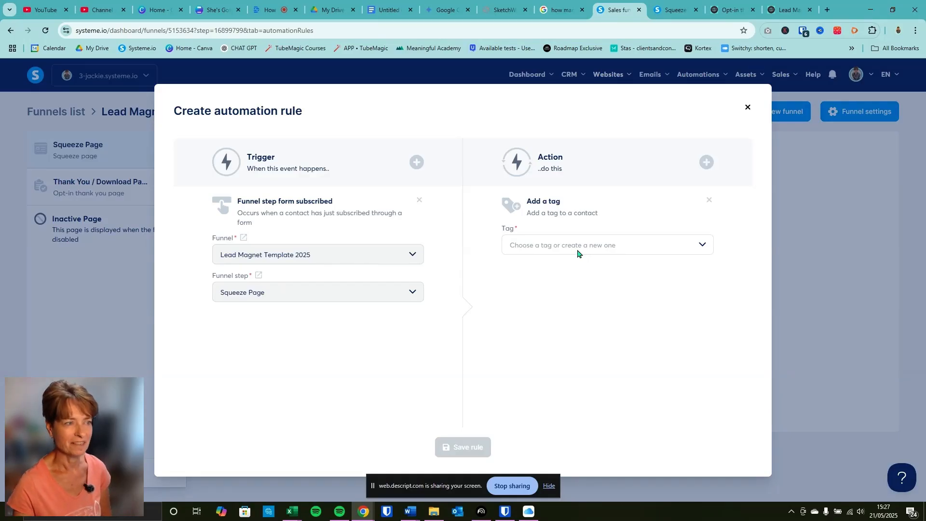
left_click(705, 161)
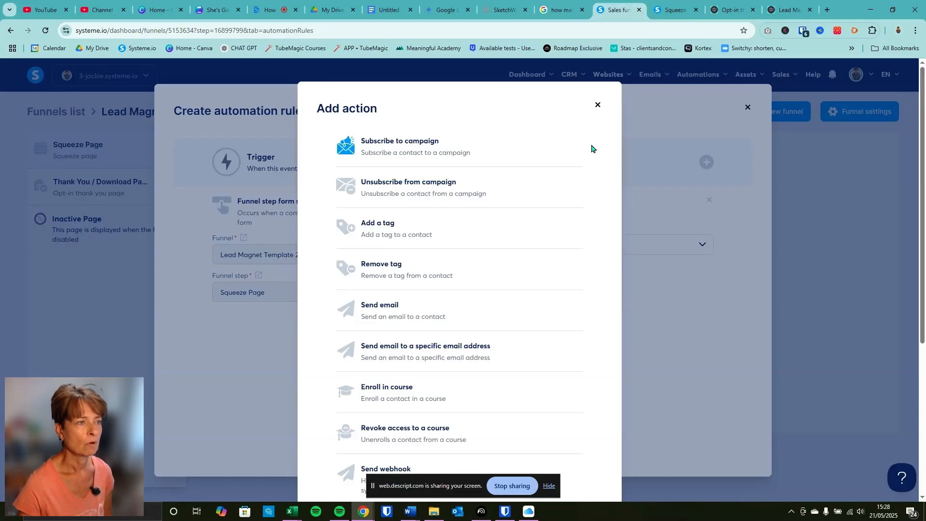
left_click(597, 106)
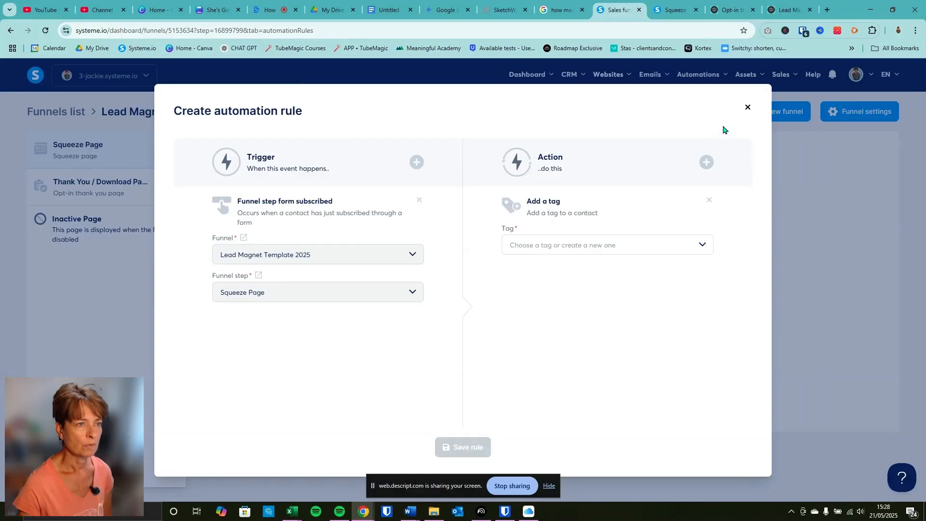
left_click(747, 108)
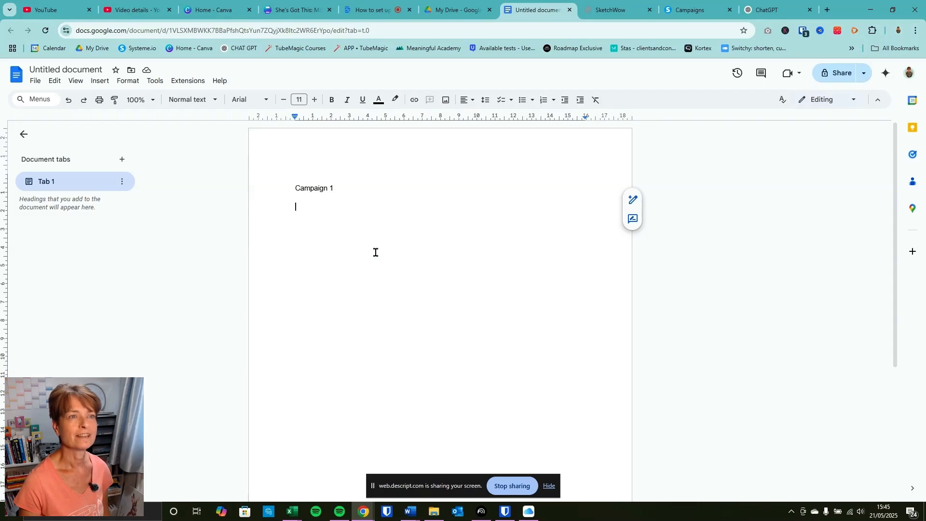
In ChatGPT, request a short, friendly 3-email campaign for women over 40 starting strength training online, and review the generated emails
left_click(779, 15)
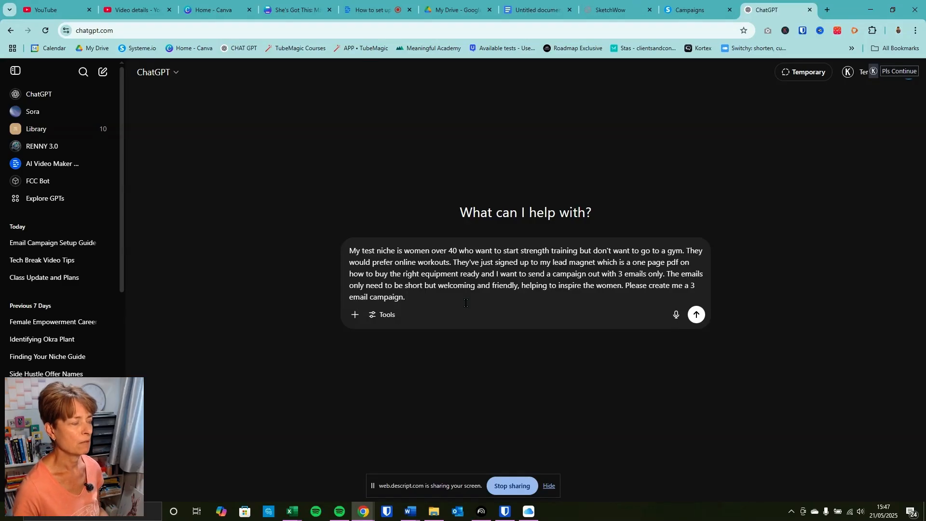
key("Return")
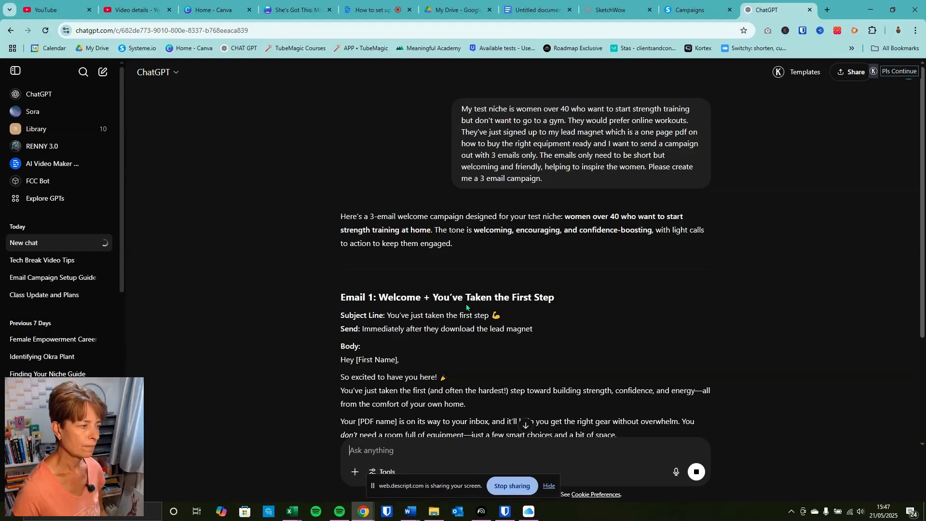
scroll(416, 289, "down", 2)
scroll(416, 289, "down", 4)
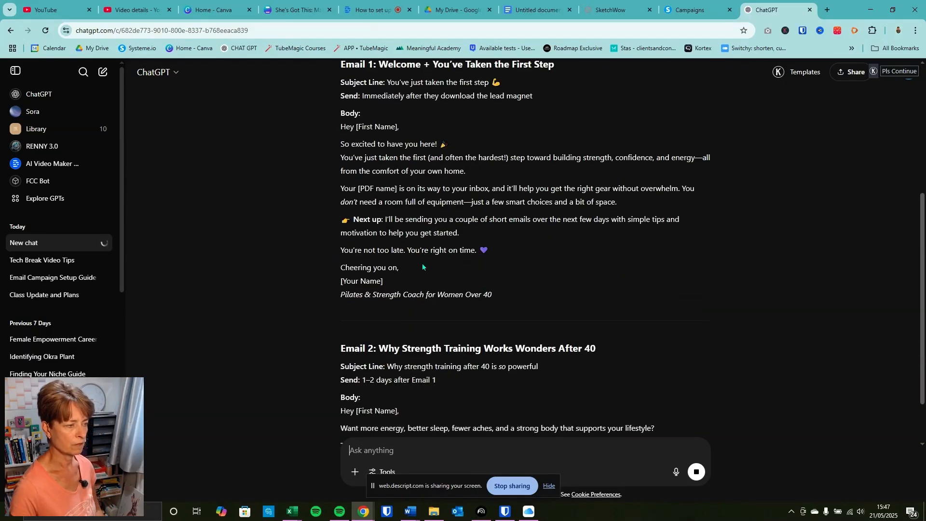
scroll(421, 263, "down", 4)
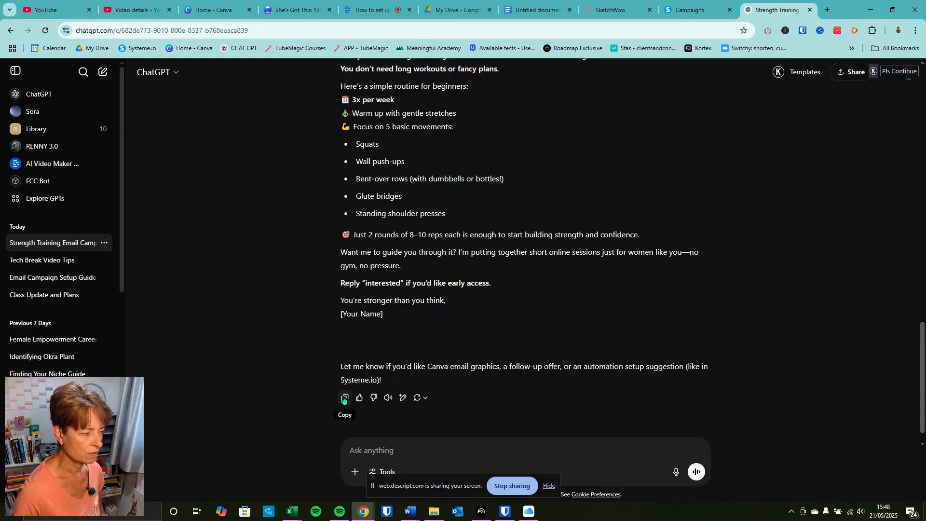
Copy the full generated email campaign from ChatGPT into the untitled Google Docs document
left_click(344, 398)
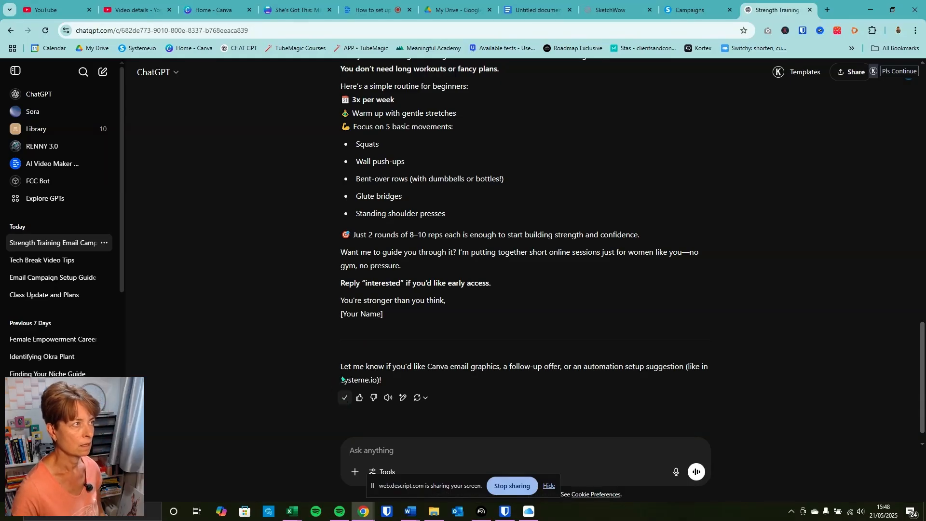
left_click(520, 11)
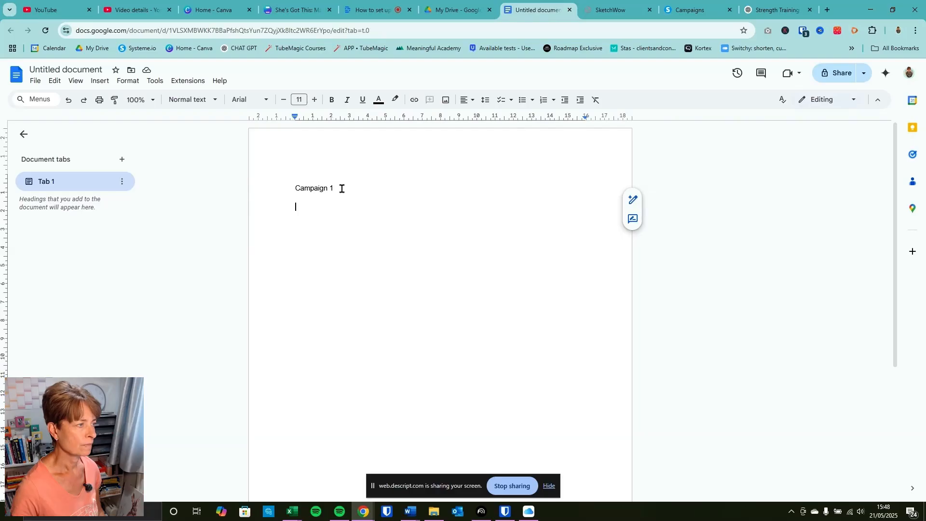
key("ctrl+v")
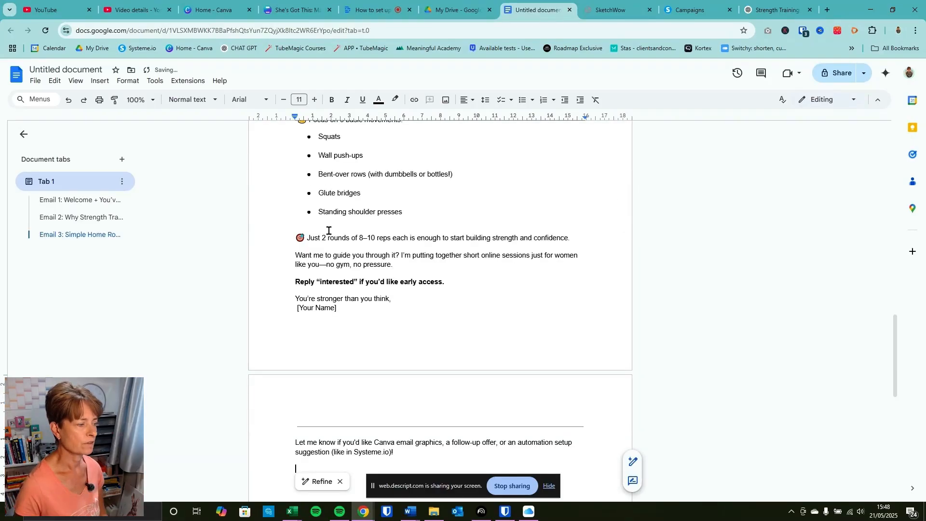
Delete the introductory paragraph above the Email 1 section at the start of the document
key("ctrl+Home")
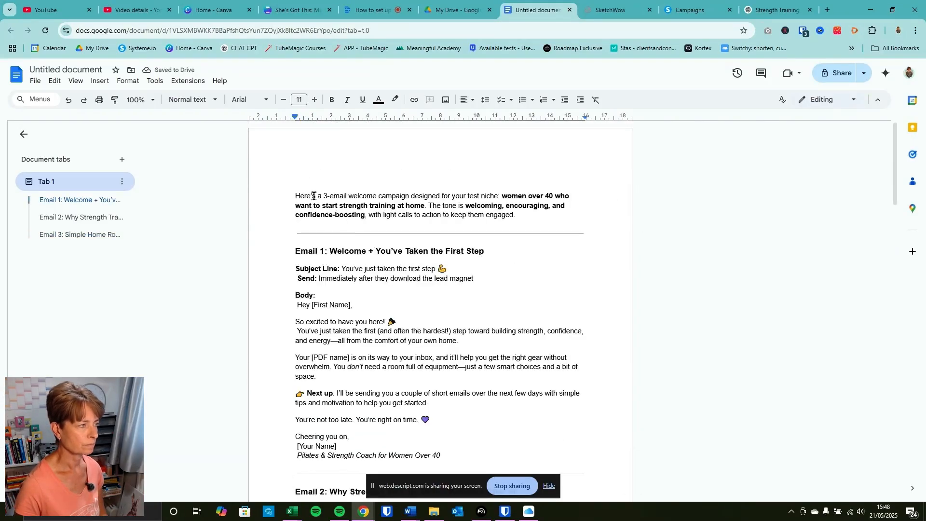
left_click_drag(295, 195, 513, 212)
key("Delete")
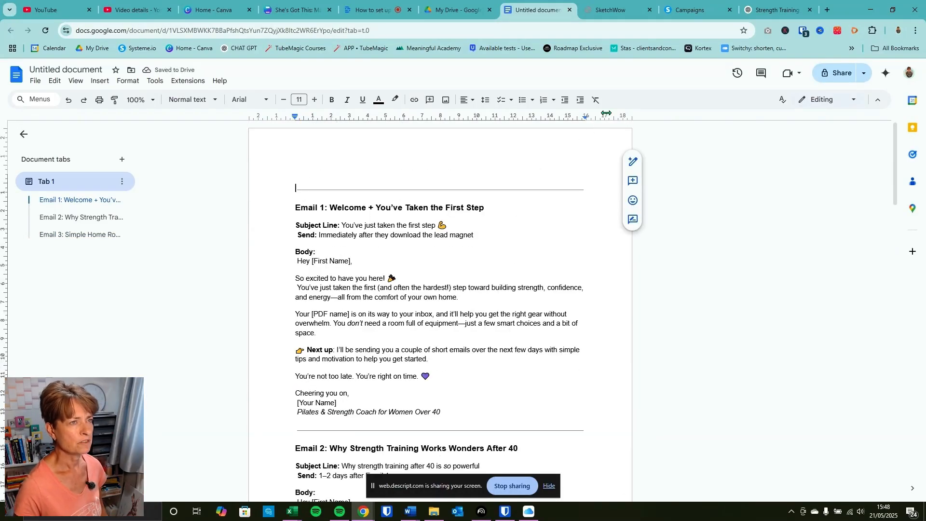
Switch to Systeme.io and start a new email campaign named "3 emails strength campaign"
left_click(693, 9)
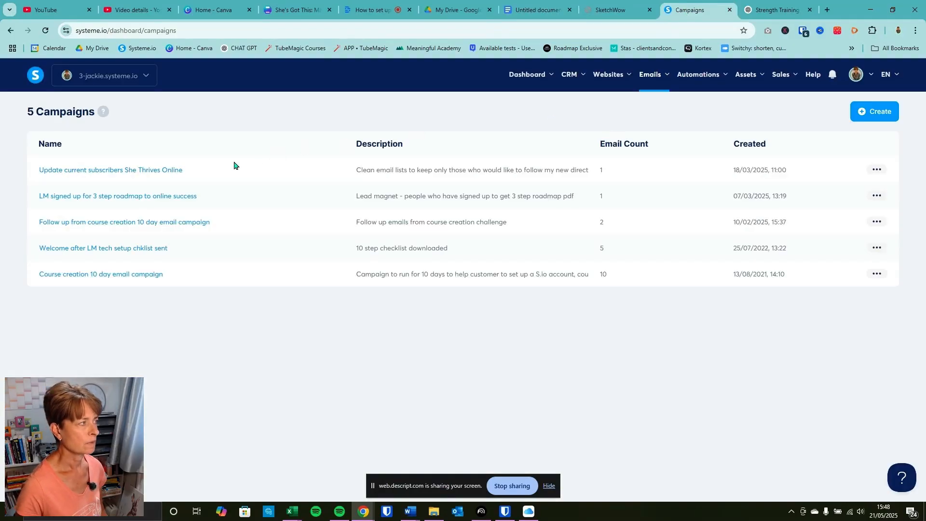
left_click(869, 111)
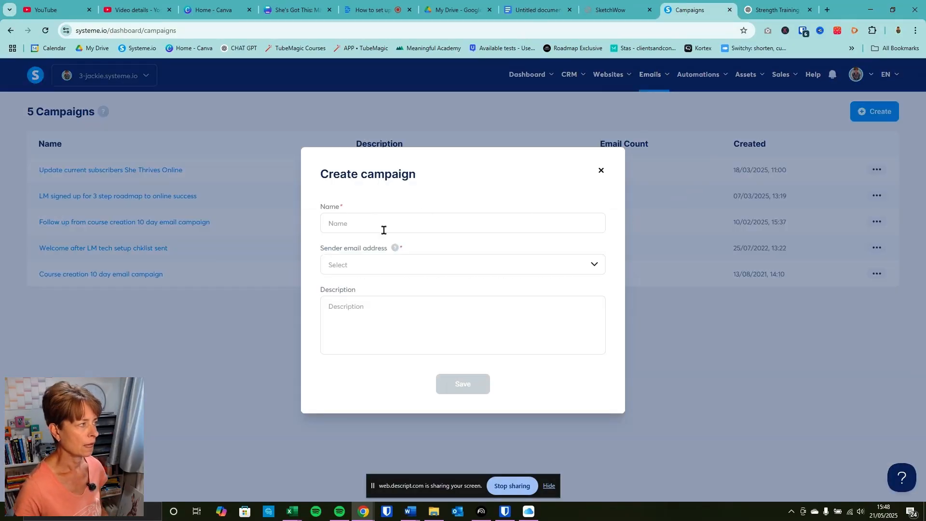
left_click(532, 15)
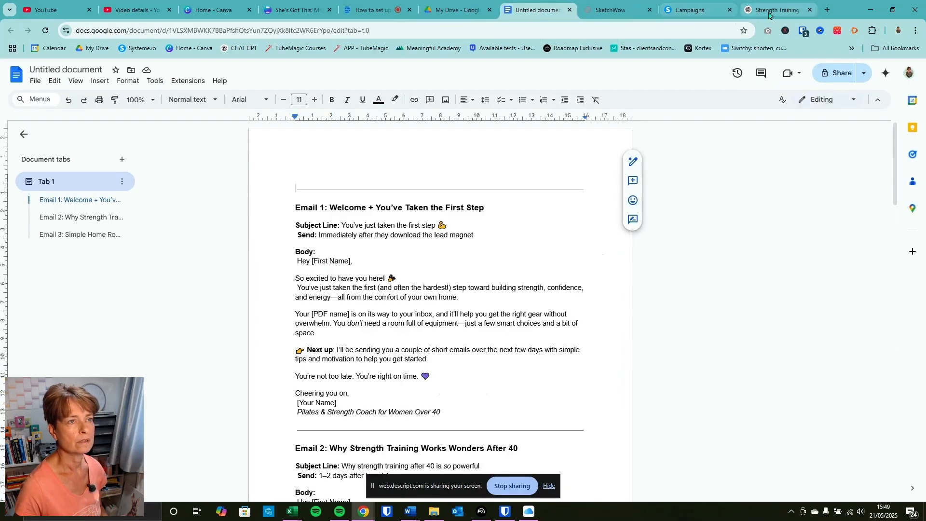
left_click(694, 10)
type("3 emails")
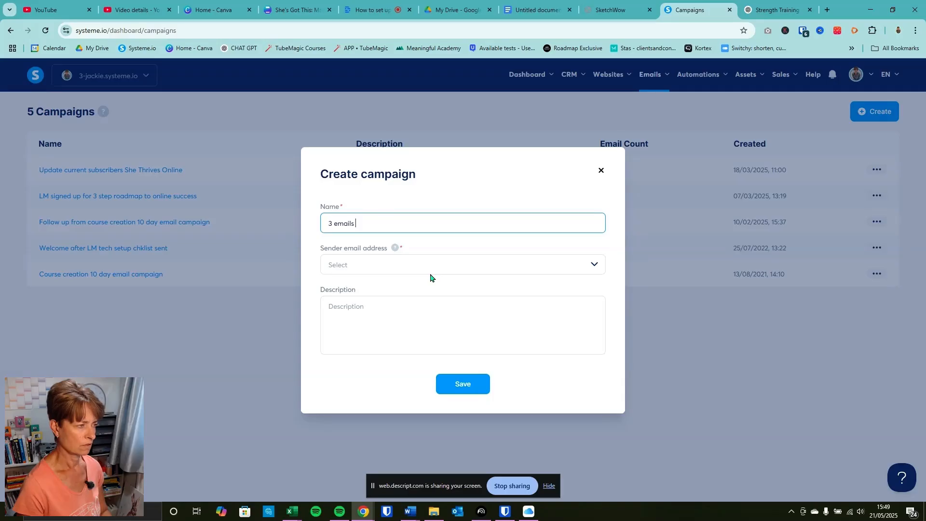
type(" streng")
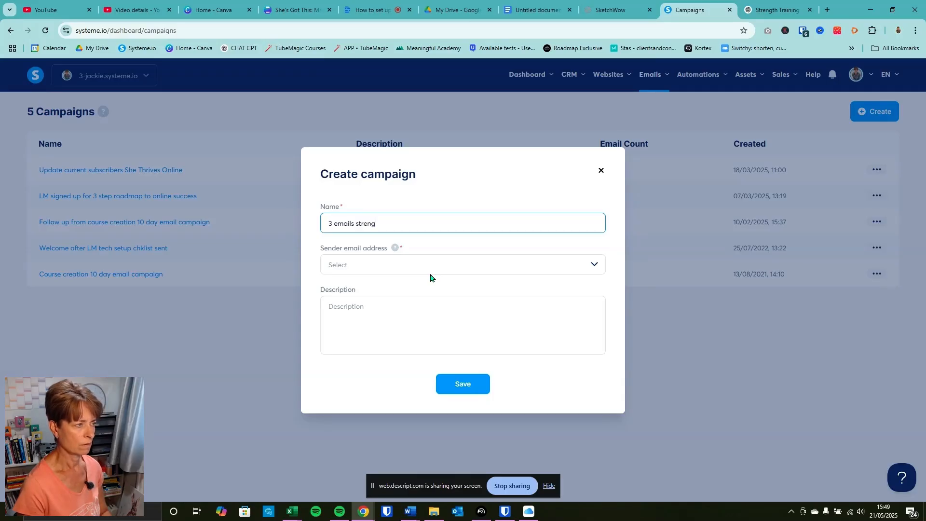
type("th ca")
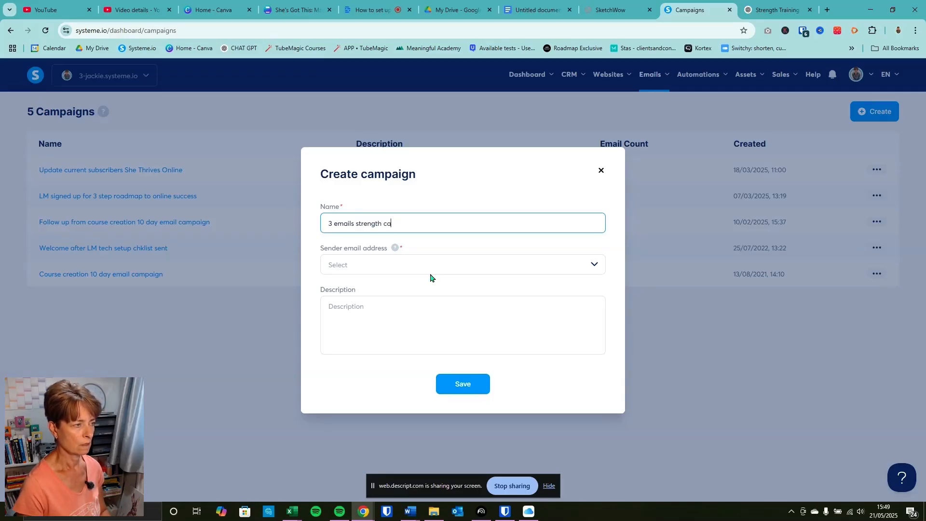
type("pmpaign")
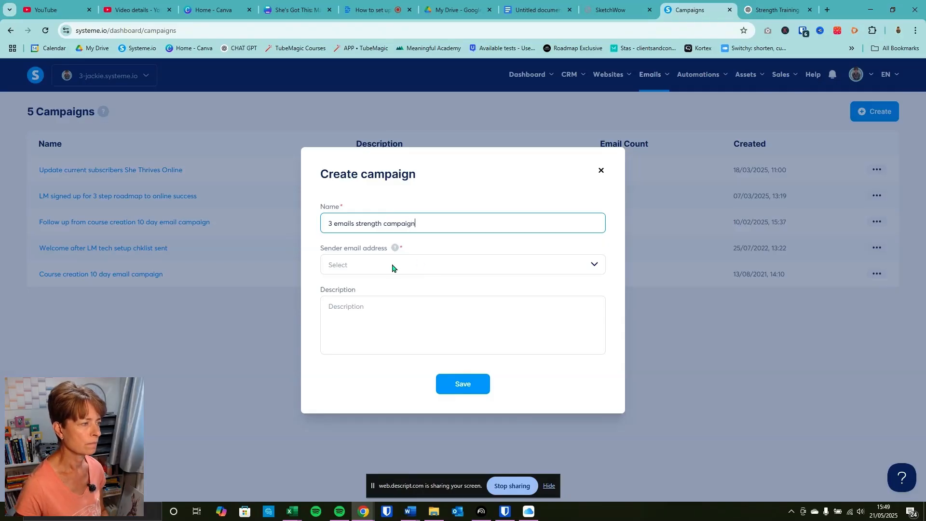
Choose the sender email address for the new campaign, save it without a description, and open the campaign
left_click(396, 268)
left_click(409, 286)
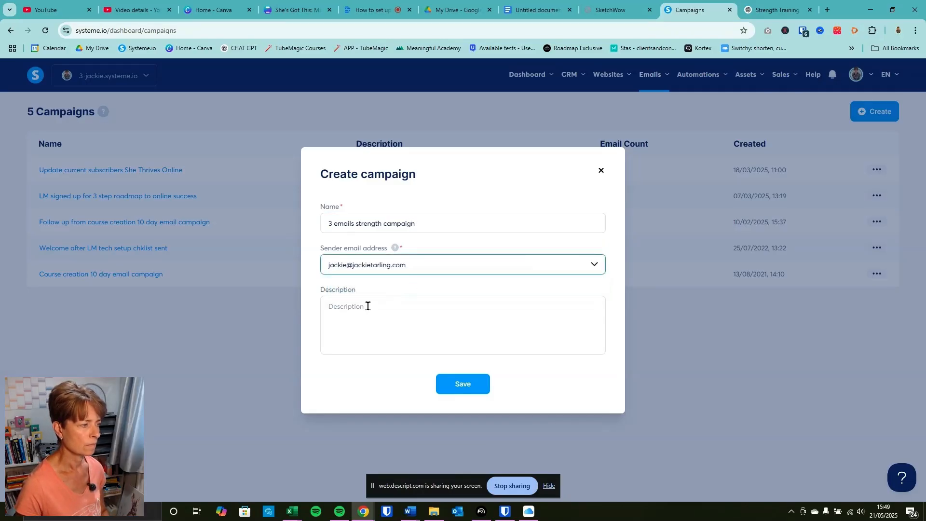
left_click(474, 384)
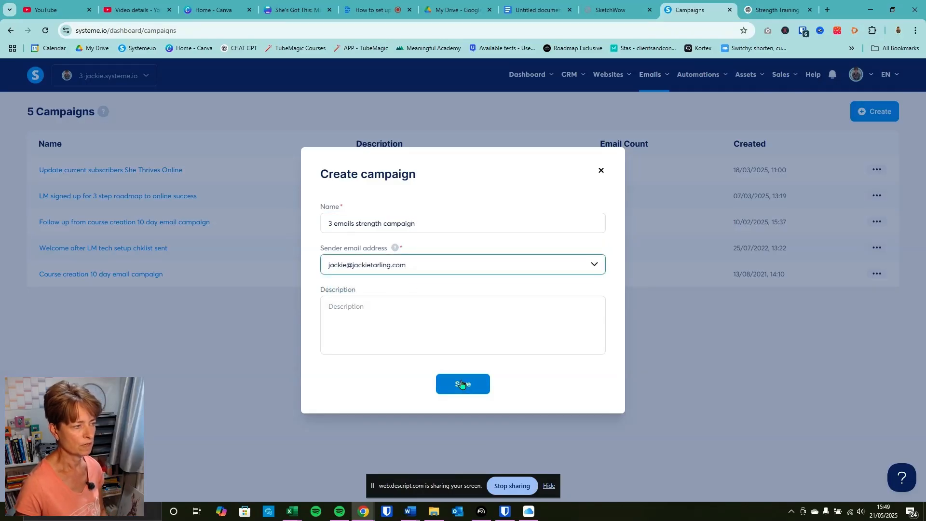
left_click(461, 384)
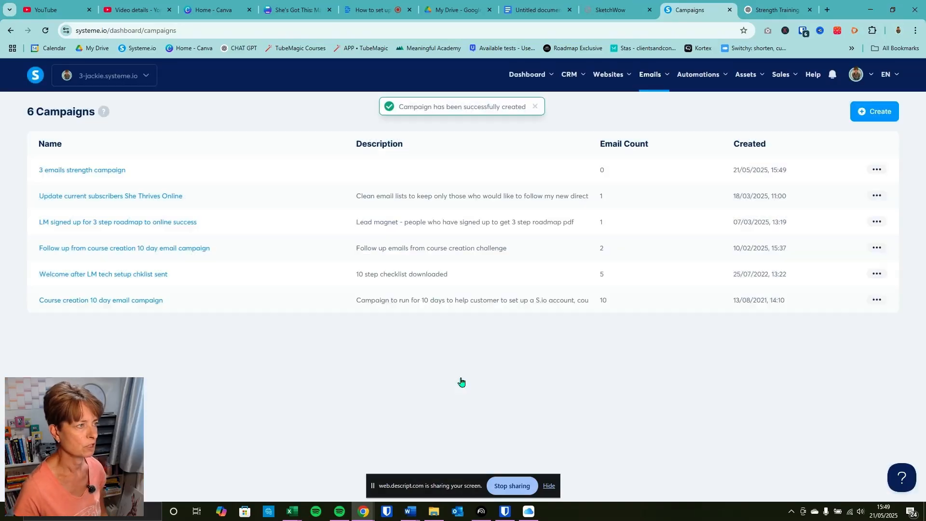
left_click(95, 172)
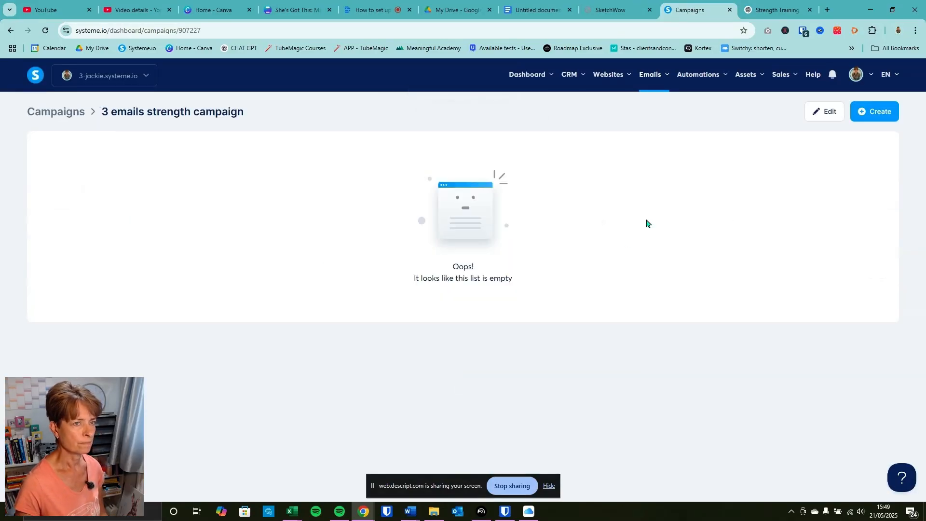
Create the first campaign email with the Classic editor, copying the subject "You've just taken the first step 💪" from the Google Docs document
left_click(872, 112)
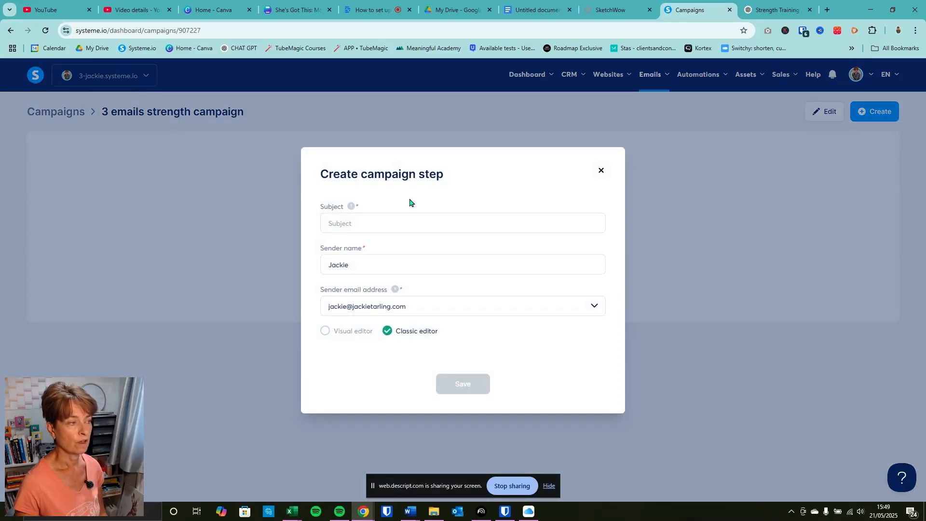
left_click(340, 220)
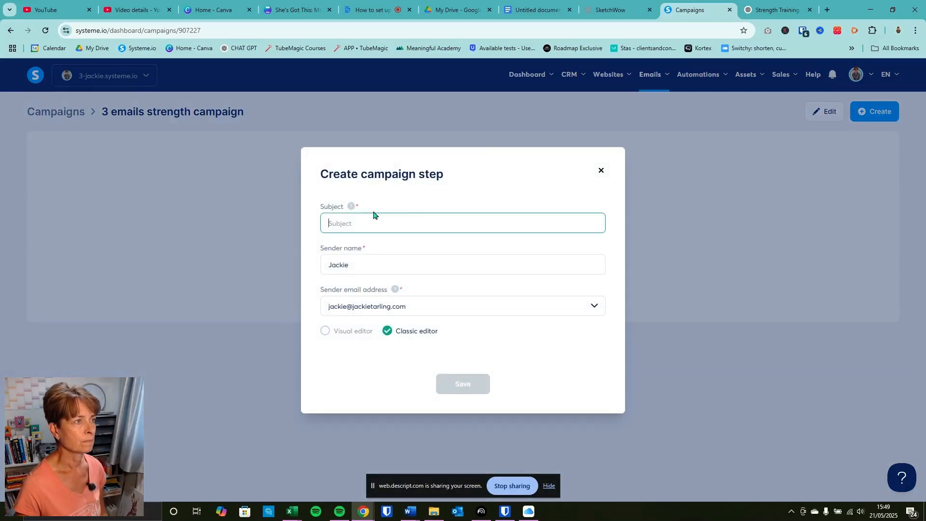
left_click(530, 9)
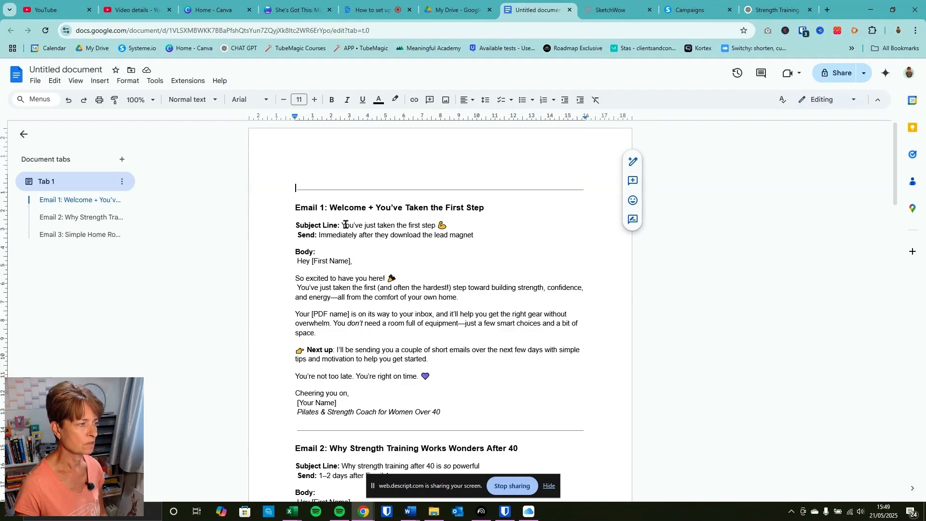
left_click_drag(341, 225, 451, 225)
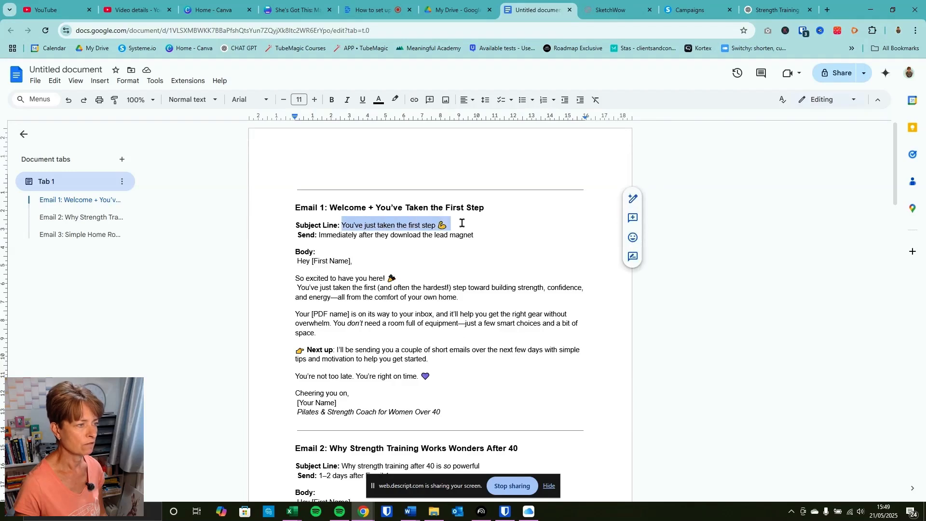
right_click(436, 223)
left_click(461, 247)
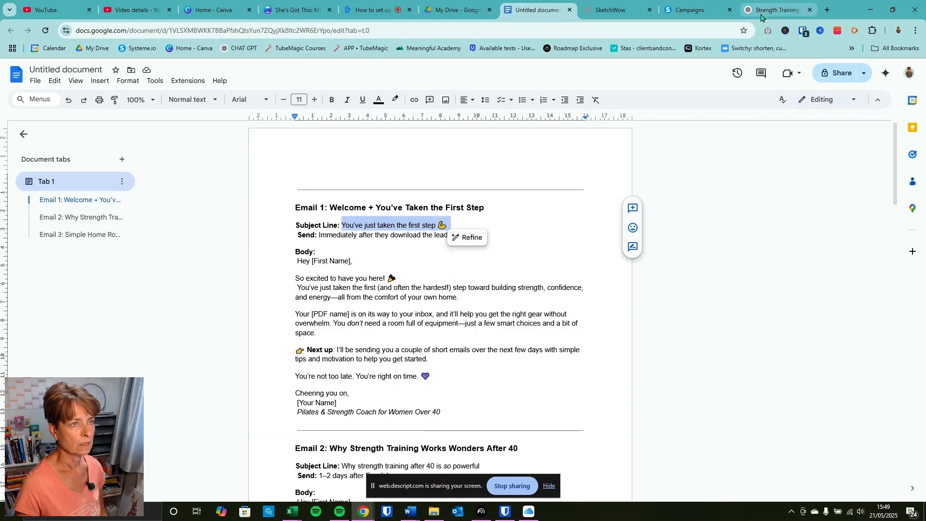
left_click(690, 10)
right_click(339, 223)
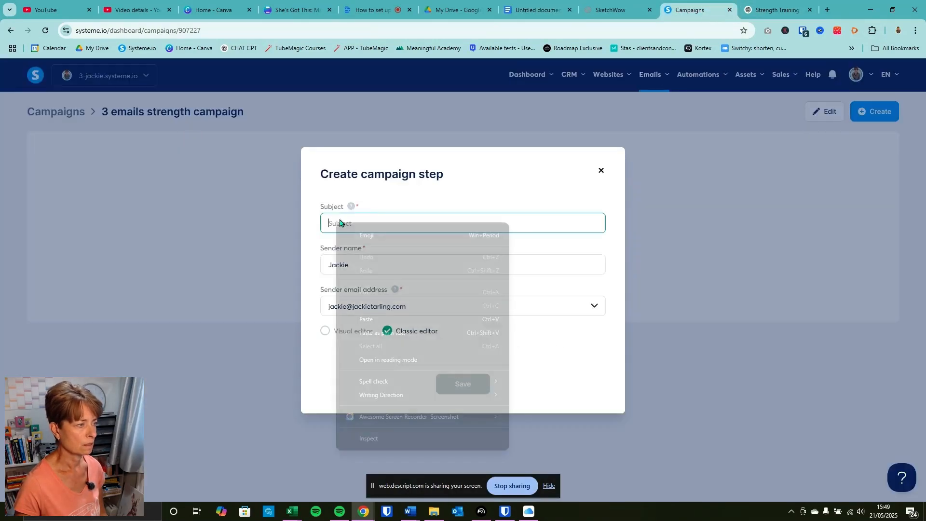
left_click(401, 316)
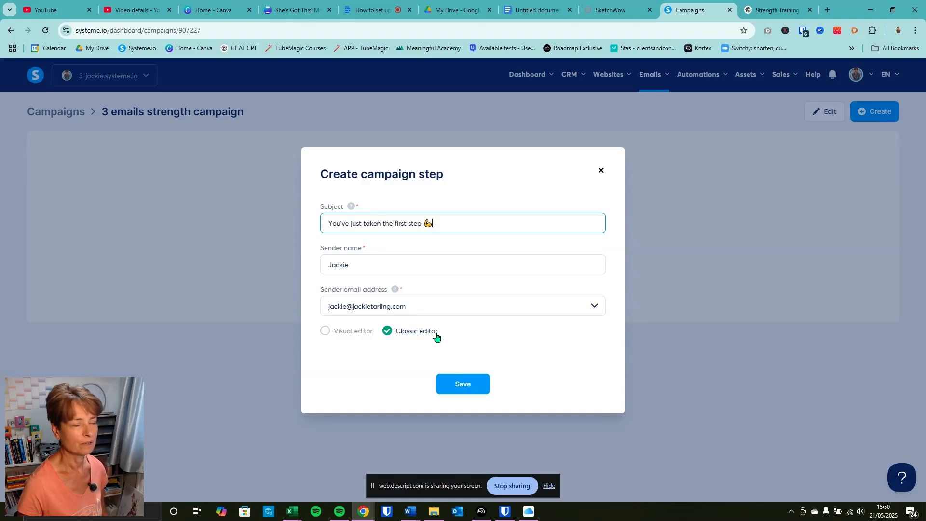
left_click(464, 384)
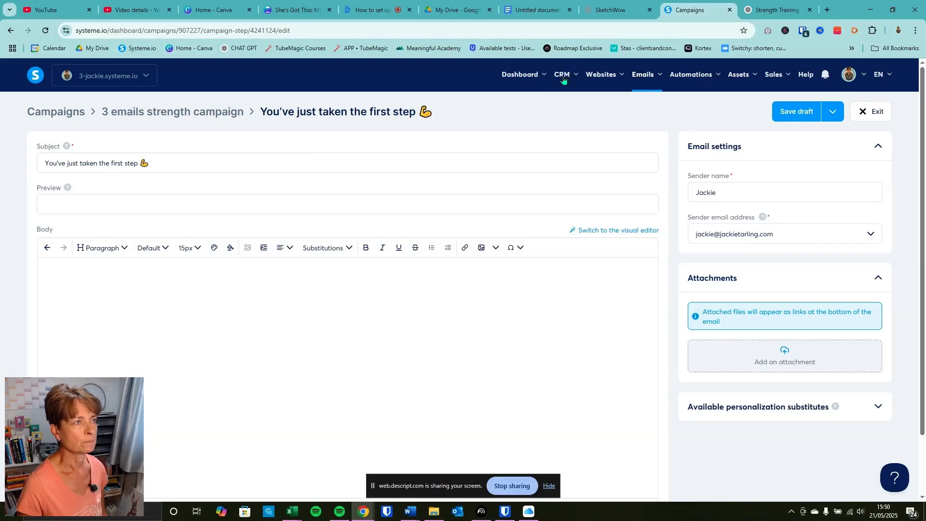
Copy the Email 1 body, from the greeting through the sign-off, from the Google Docs document into the first campaign email's body
left_click(529, 12)
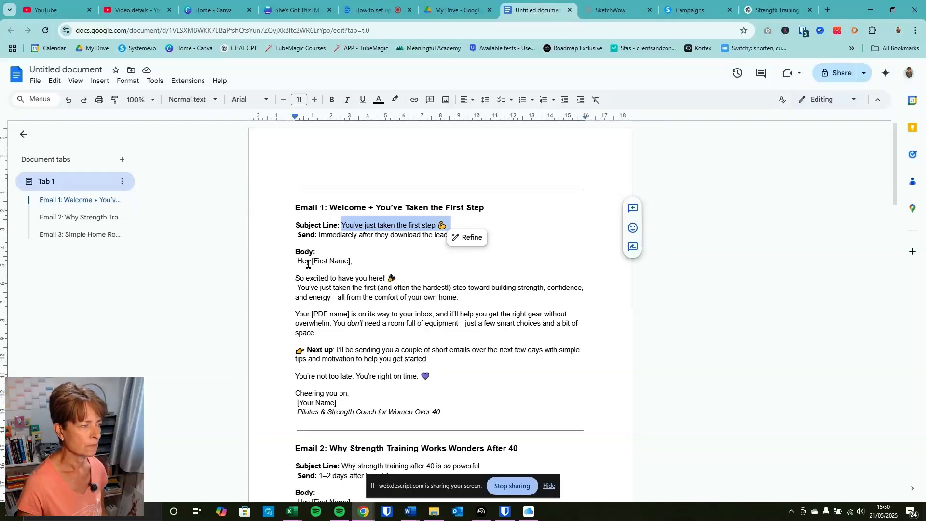
left_click_drag(297, 261, 455, 409)
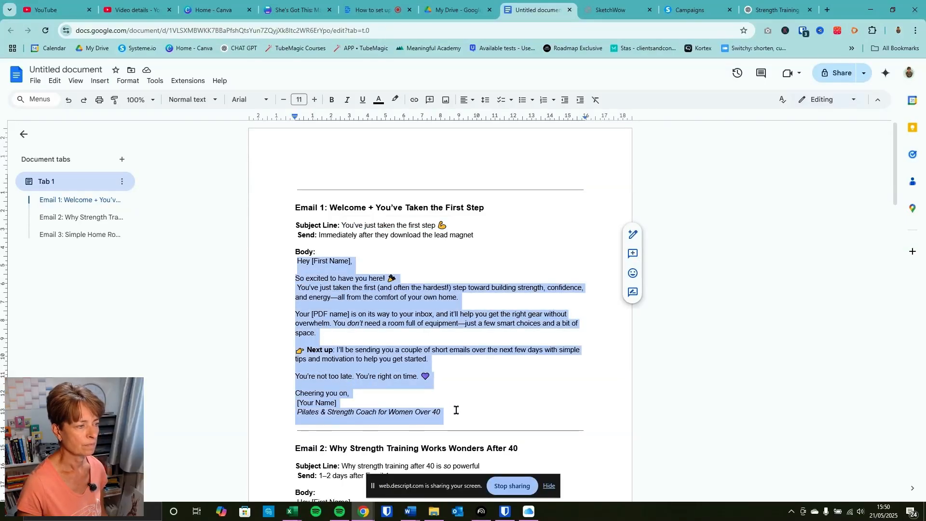
right_click(402, 289)
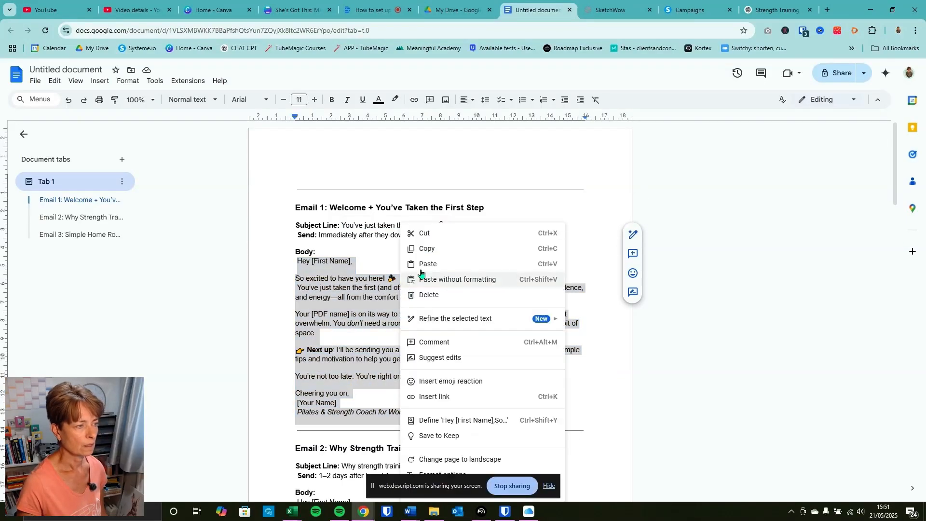
left_click(440, 249)
left_click(694, 10)
right_click(50, 284)
left_click(88, 134)
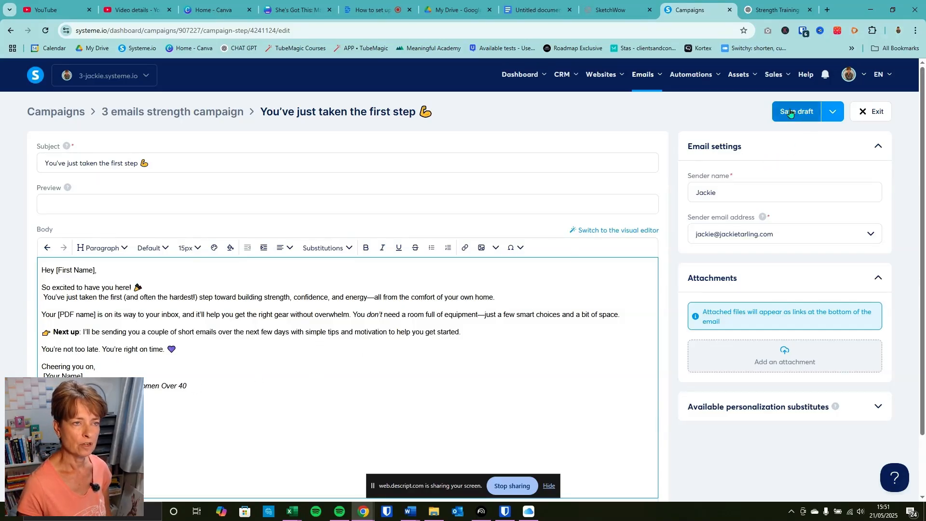
Save the first campaign email and send a test of it to the prefilled email address
left_click(832, 111)
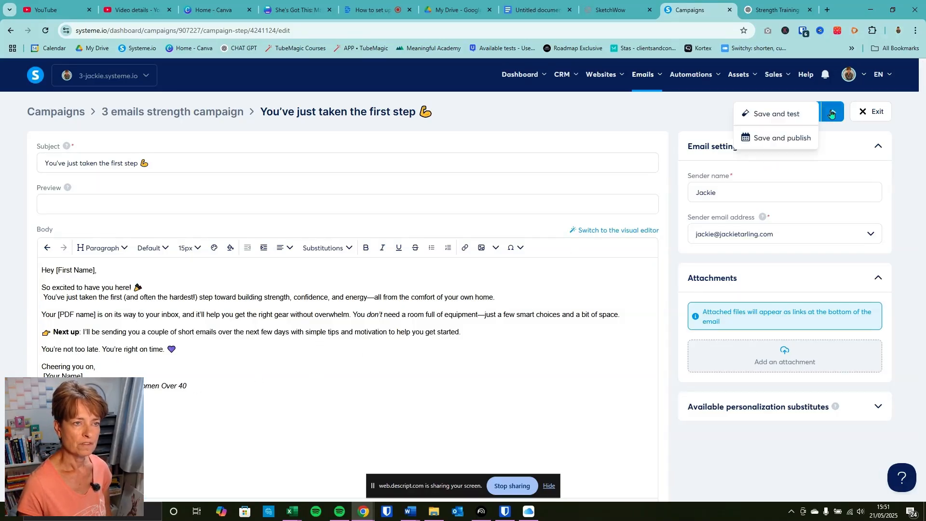
left_click(789, 114)
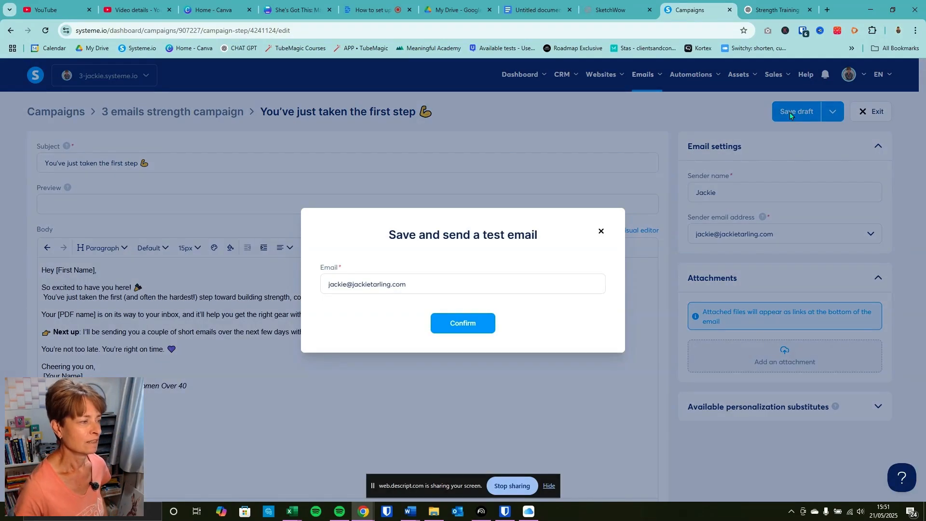
left_click(480, 322)
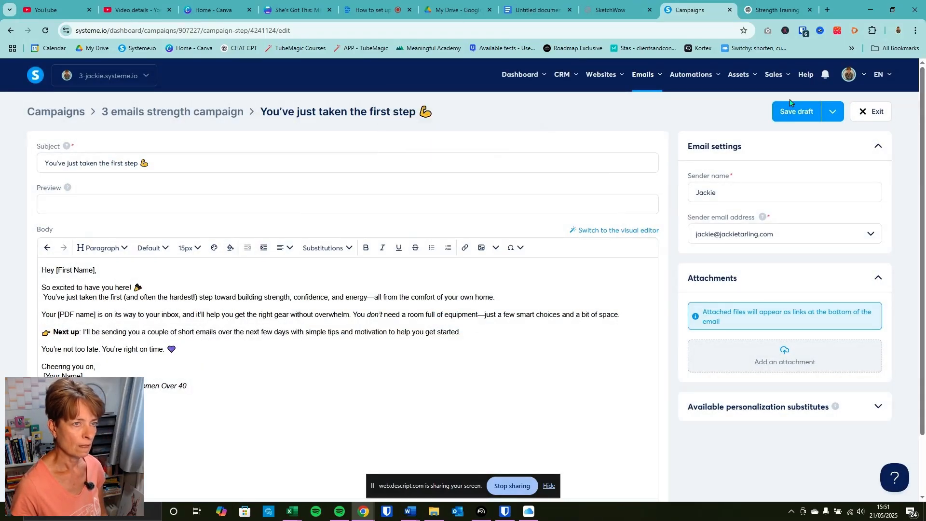
Create the second campaign email, copying its subject "Why Strength Training Works Wonders After 40" from the Email 2 heading in Google Docs
left_click(538, 10)
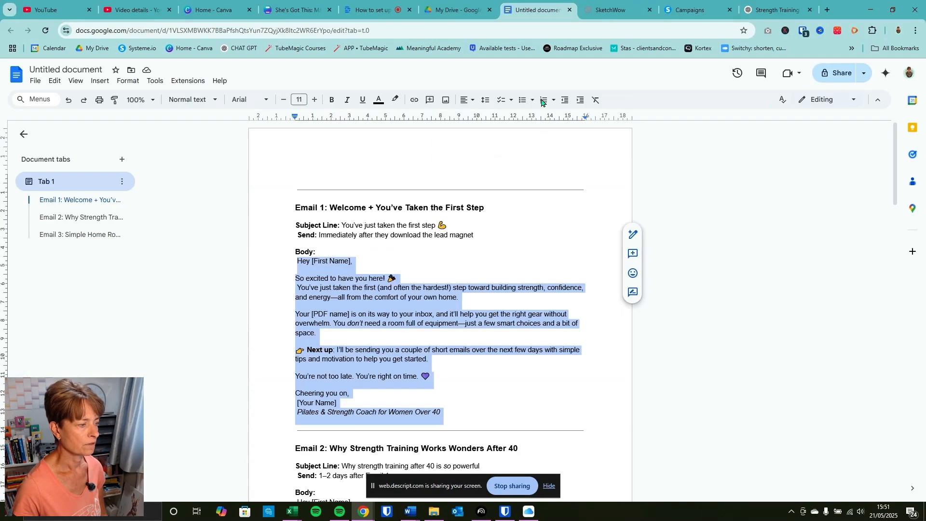
scroll(427, 306, "down", 5)
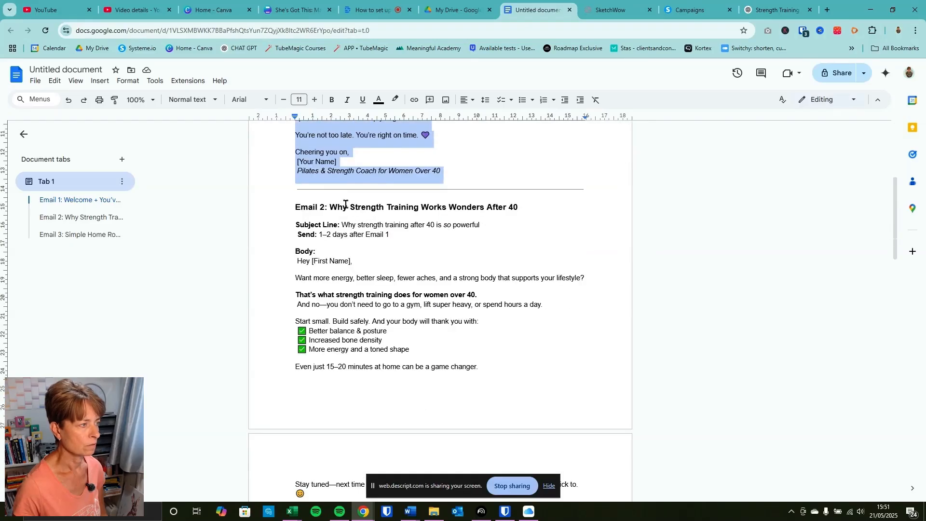
left_click_drag(330, 206, 526, 207)
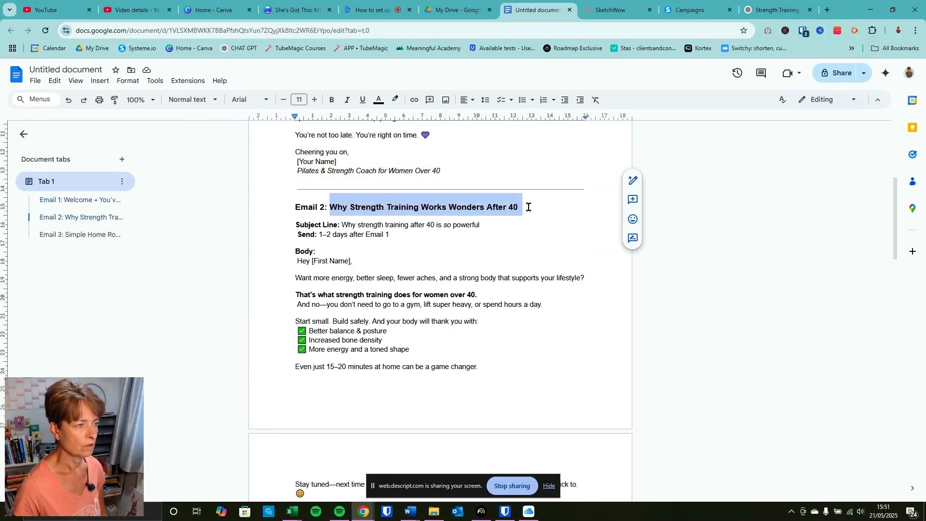
right_click(493, 207)
left_click(521, 227)
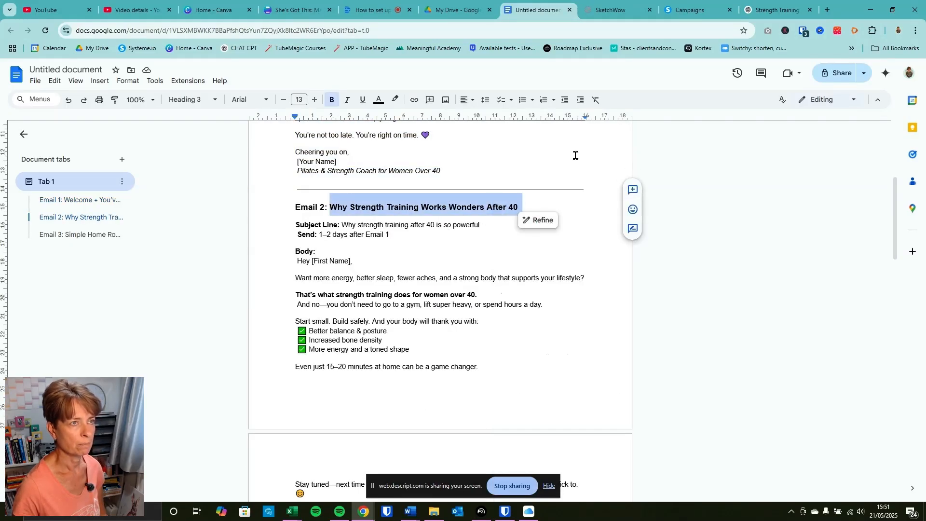
left_click(691, 7)
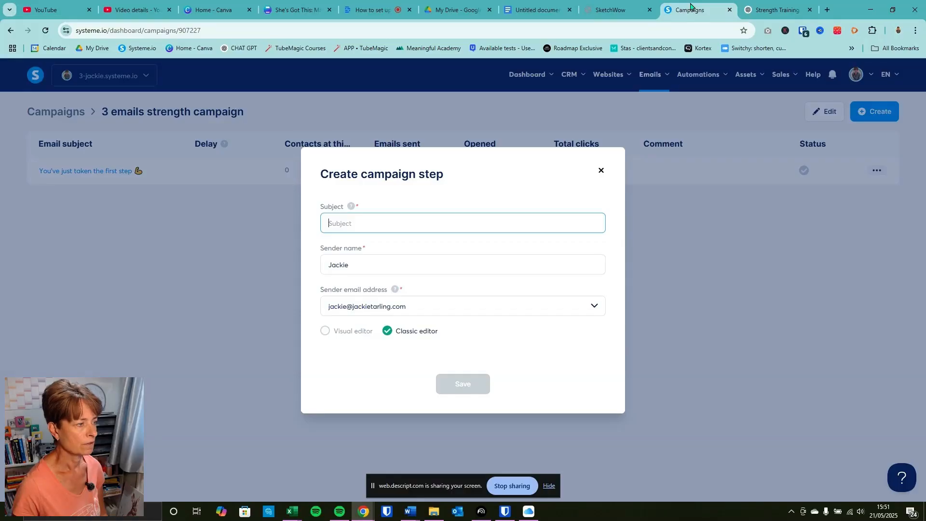
right_click(338, 223)
left_click(370, 317)
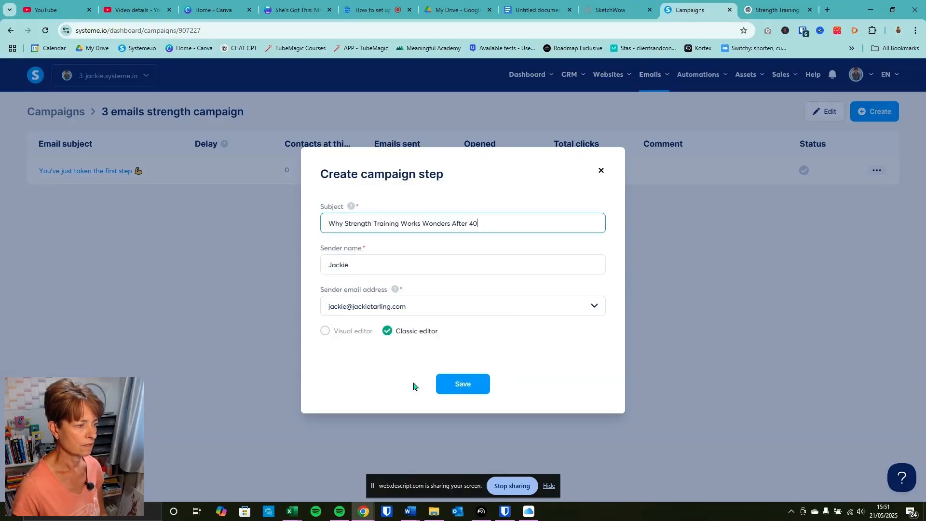
left_click(452, 385)
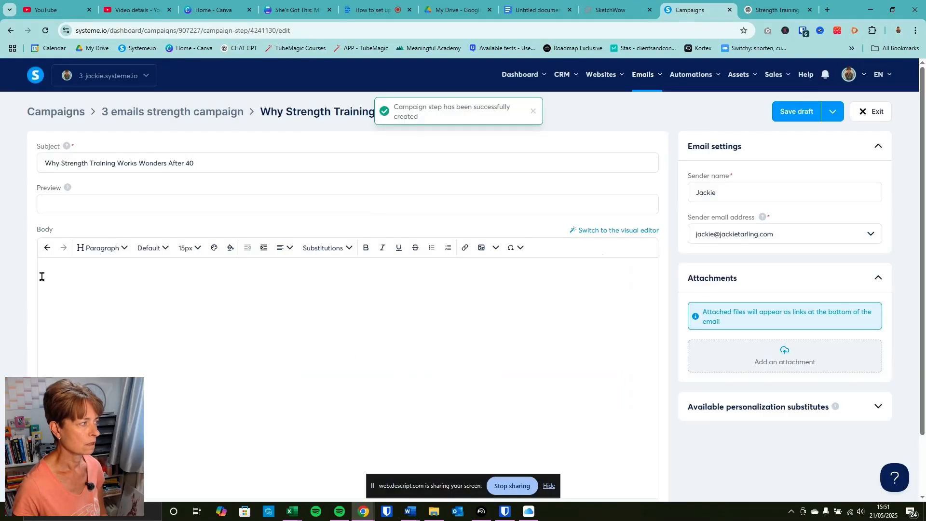
Copy the Email 2 body, from the greeting through the sign-off, from the Google Docs document into the second campaign email's body
left_click(52, 273)
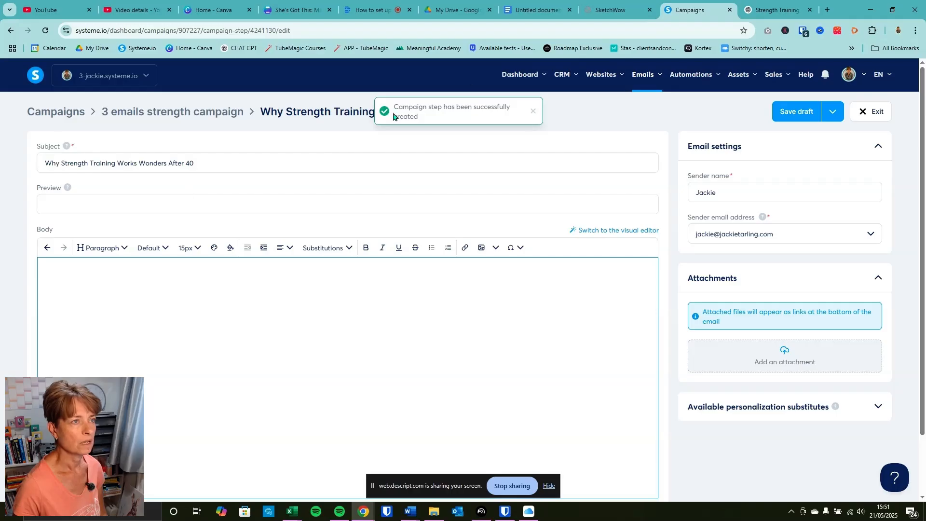
left_click(522, 9)
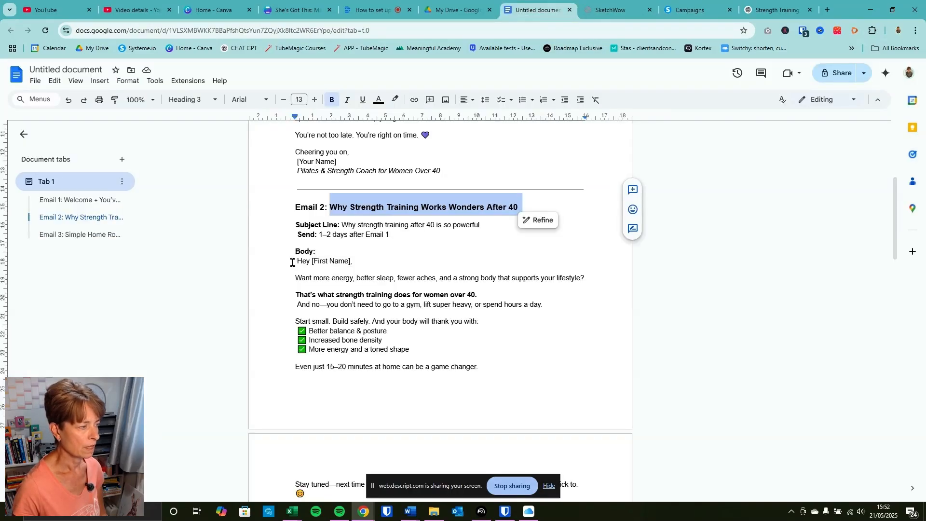
left_click_drag(292, 262, 353, 418)
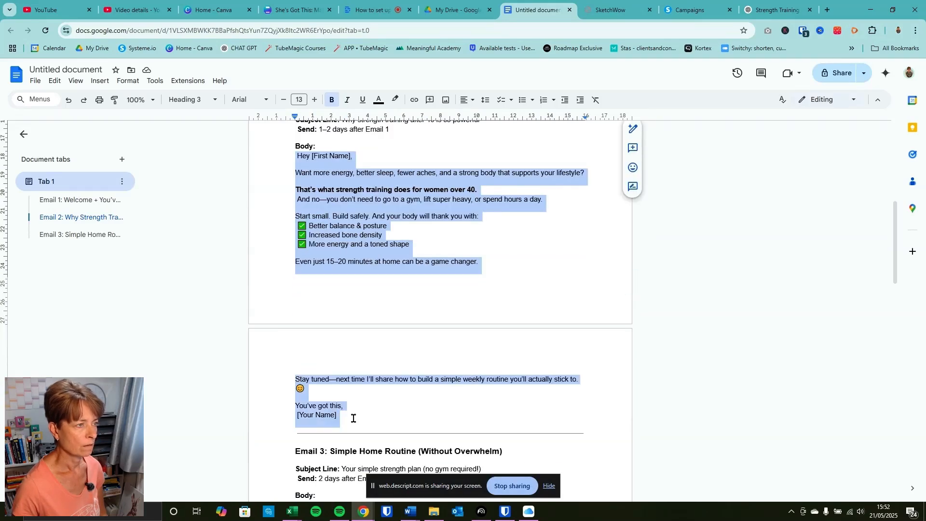
right_click(407, 198)
left_click(424, 225)
left_click(705, 13)
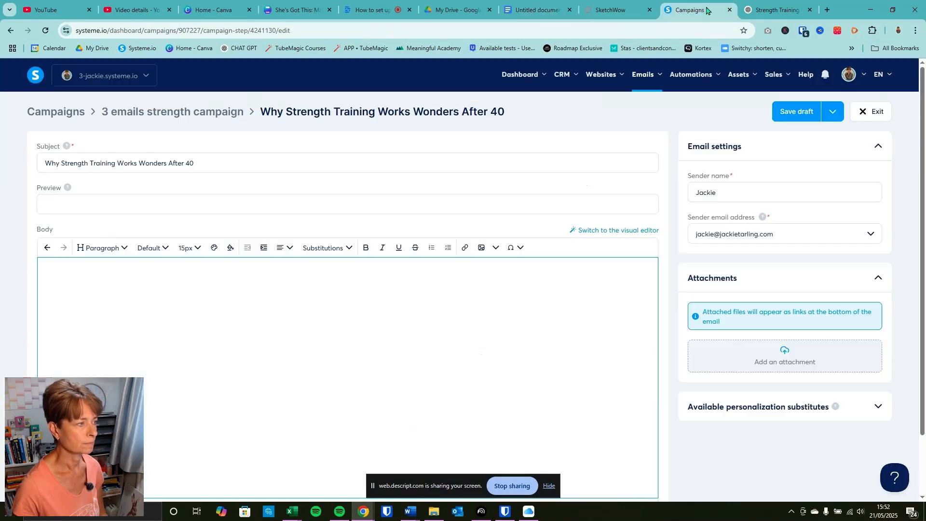
right_click(42, 270)
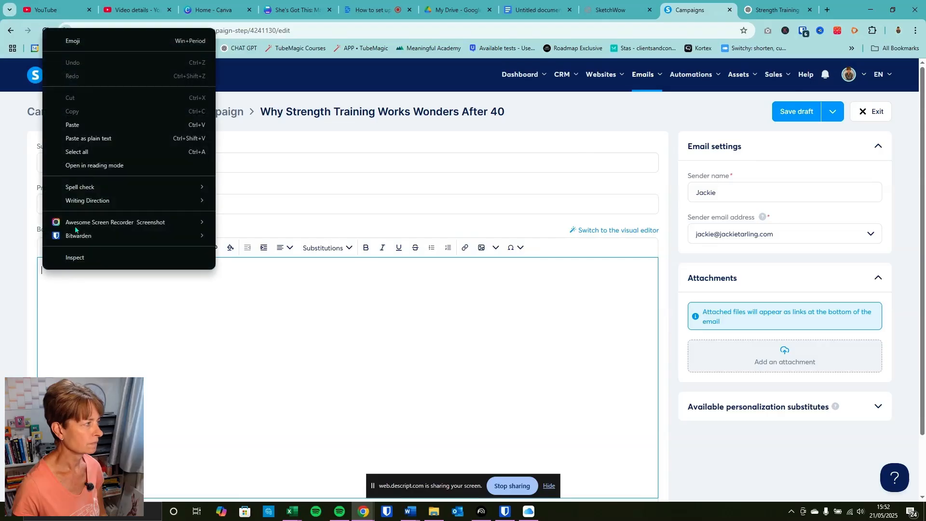
left_click(90, 126)
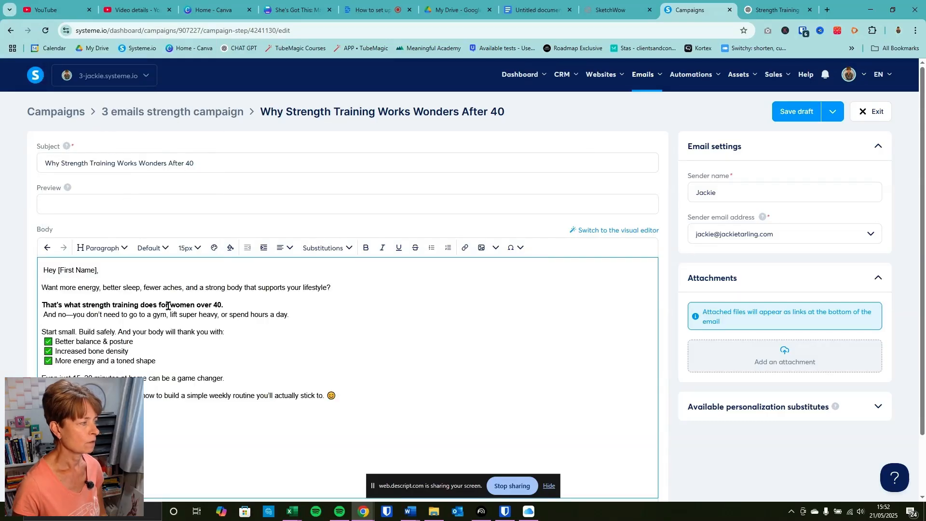
Replace the "[First Name]," placeholder in the second email's greeting with the First name substitution variable
left_click(98, 269)
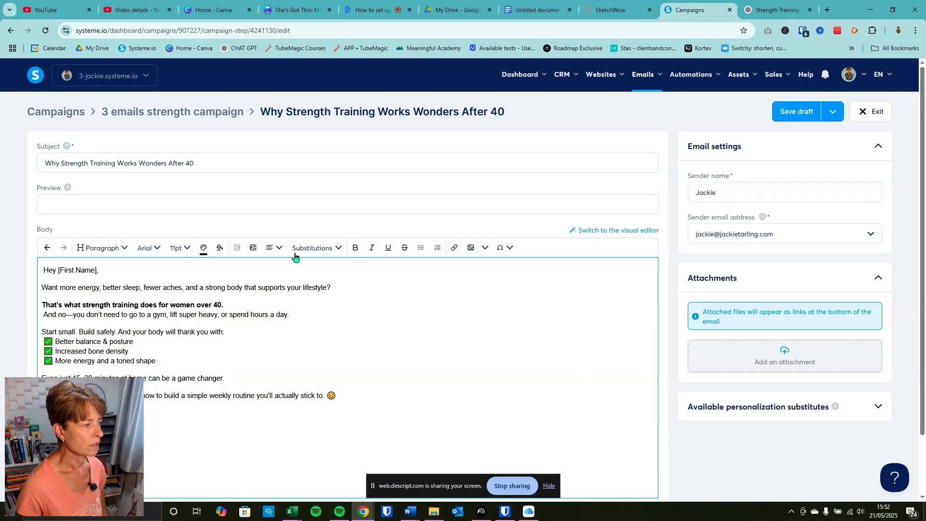
left_click(335, 248)
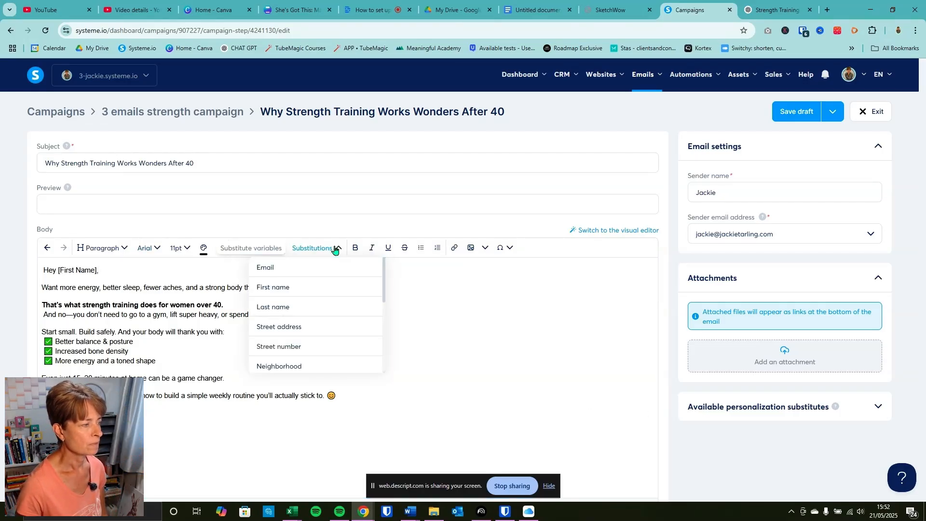
left_click(63, 271)
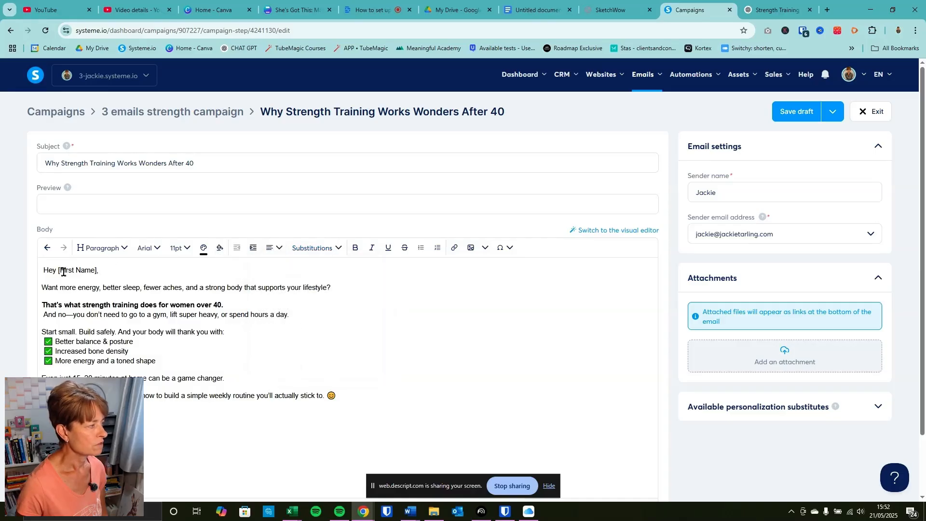
left_click_drag(59, 270, 99, 270)
key("BackSpace")
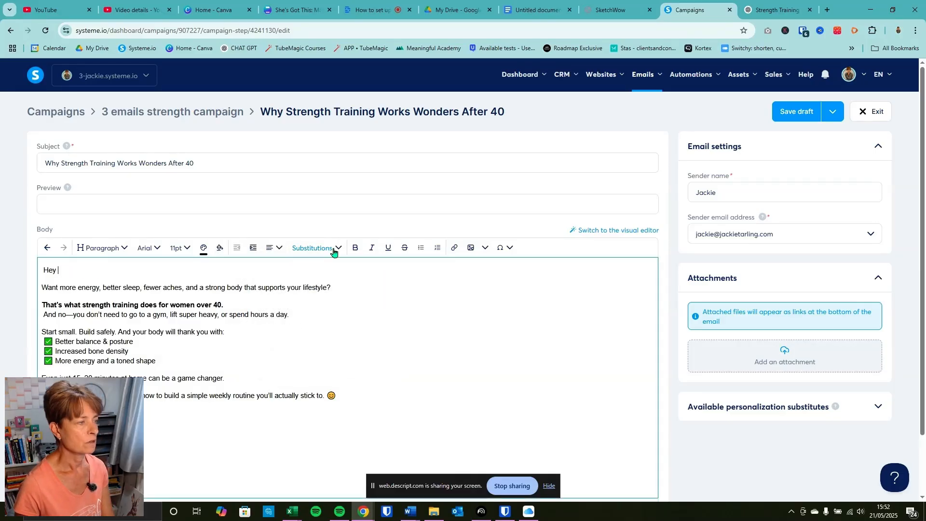
left_click(331, 249)
left_click(279, 286)
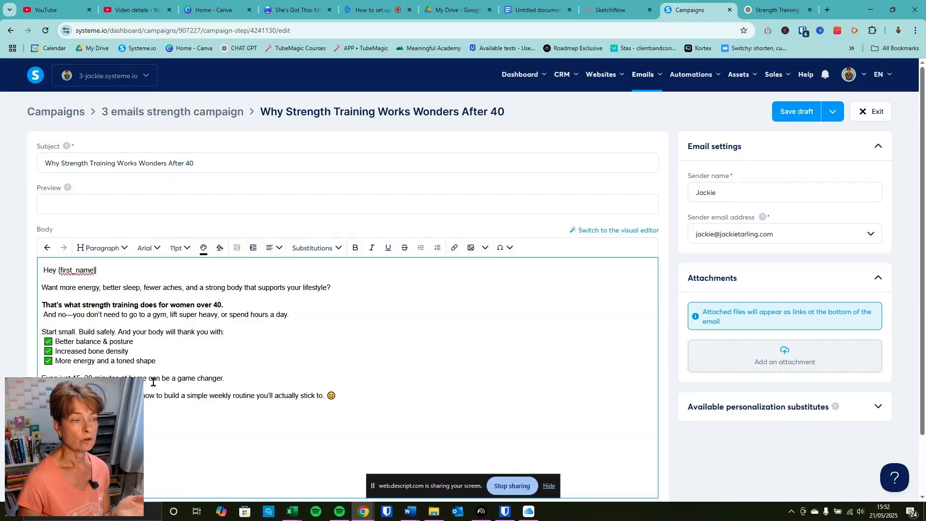
Look through the substitution variables available for the second email's body
left_click(316, 247)
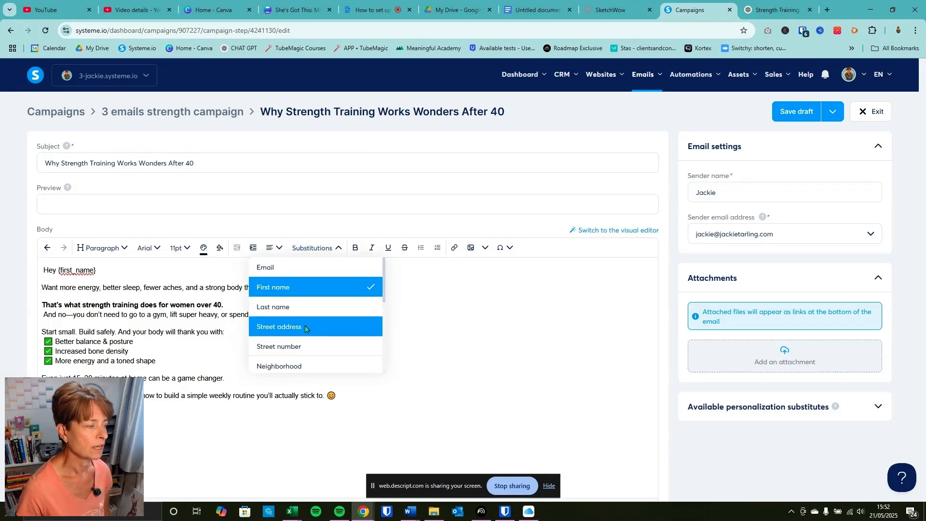
scroll(305, 332, "down", 4)
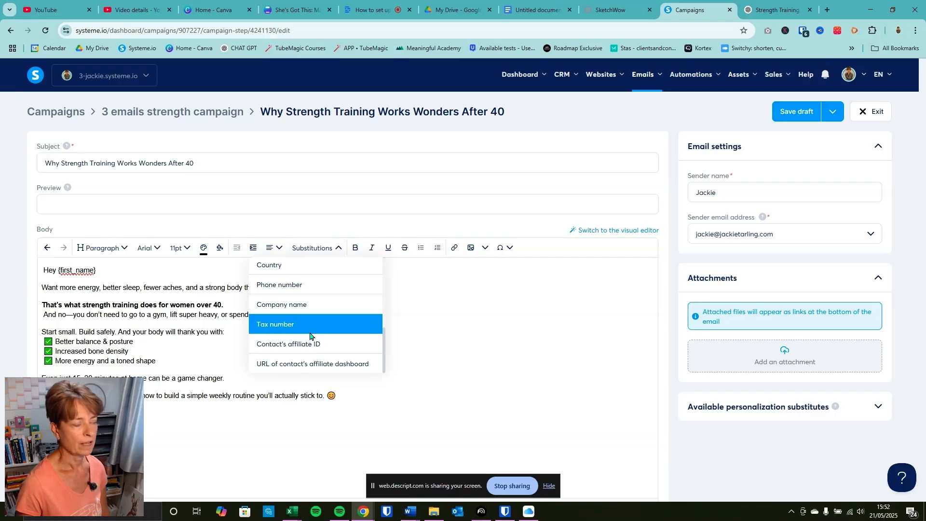
left_click(155, 285)
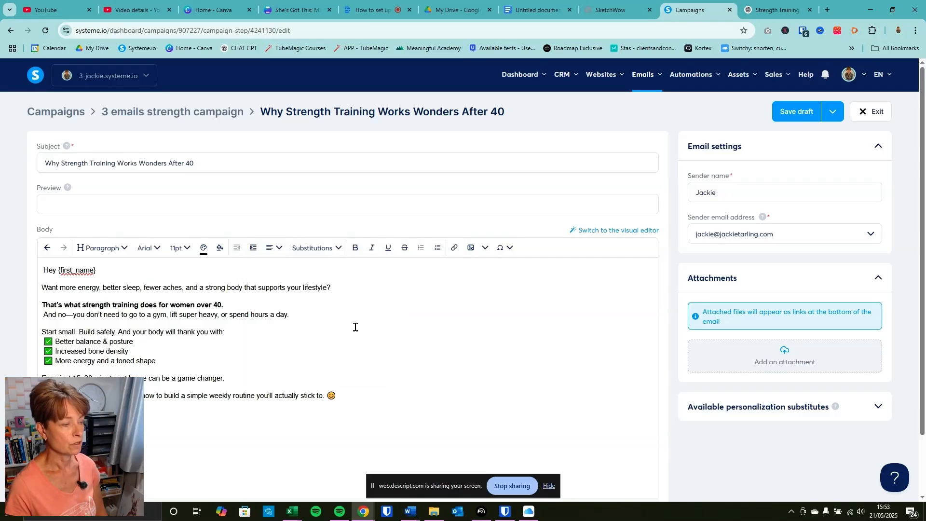
Examine the link option for the word "lifestyle?" in the second email's body without adding a link
left_click(455, 249)
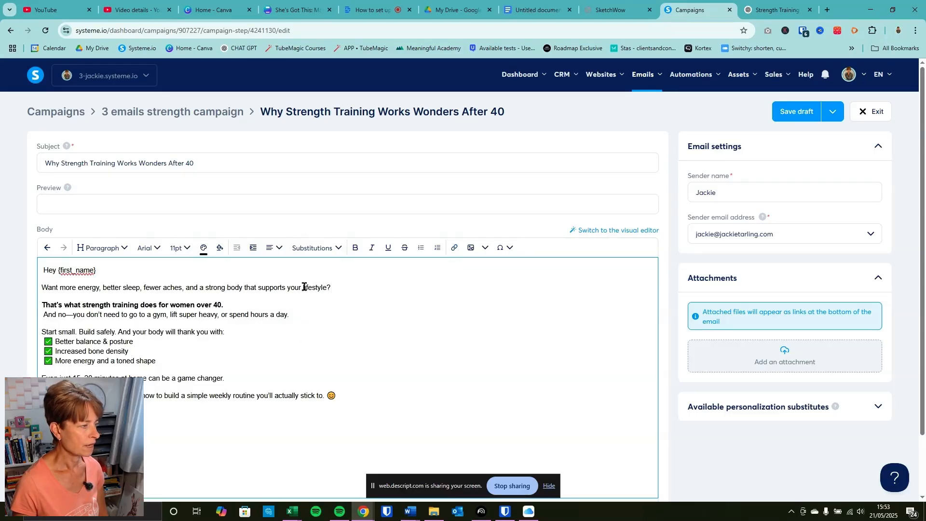
left_click_drag(302, 288, 342, 287)
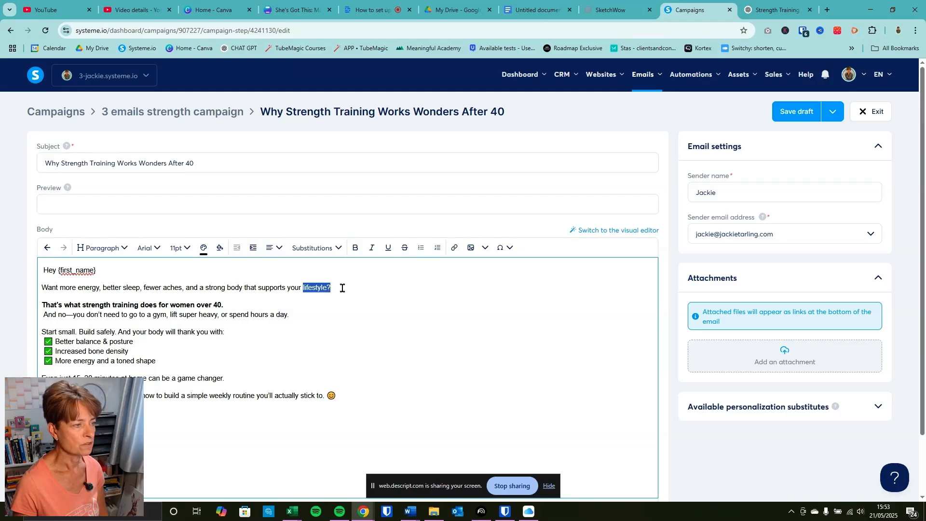
left_click(454, 249)
left_click(301, 311)
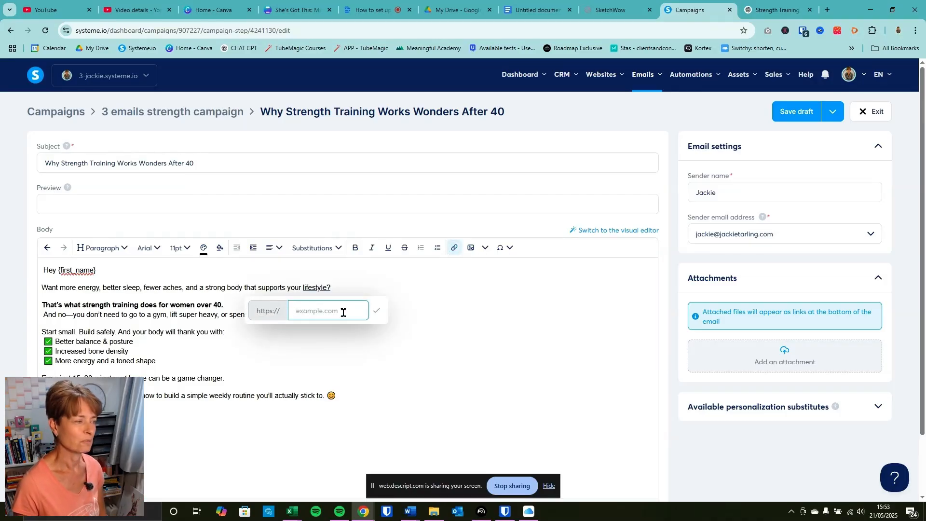
key("Escape")
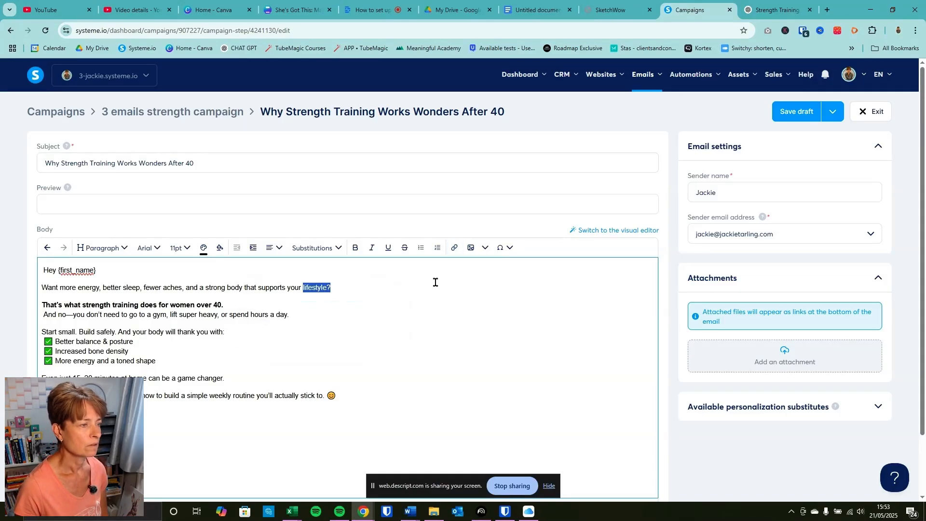
left_click(493, 297)
Examine the options for inserting an image into the email body by web link and from stored files
left_click(483, 248)
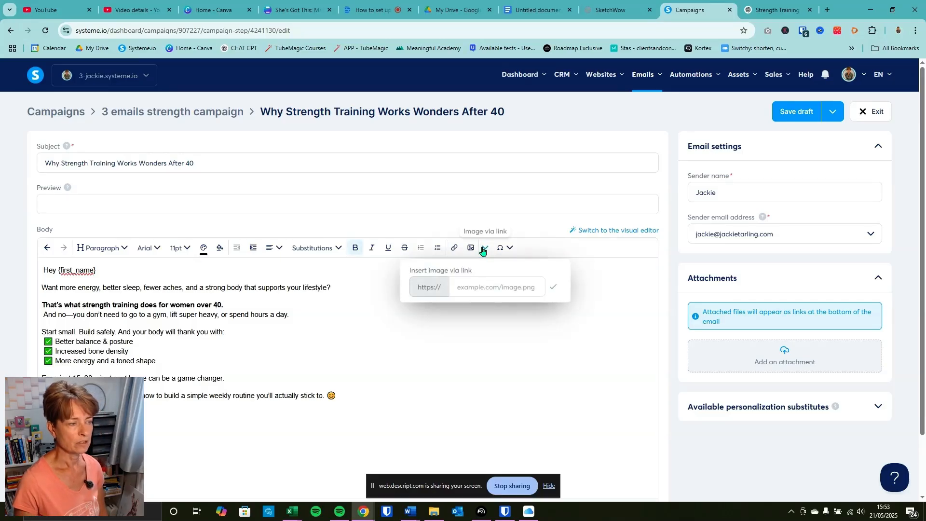
left_click(483, 249)
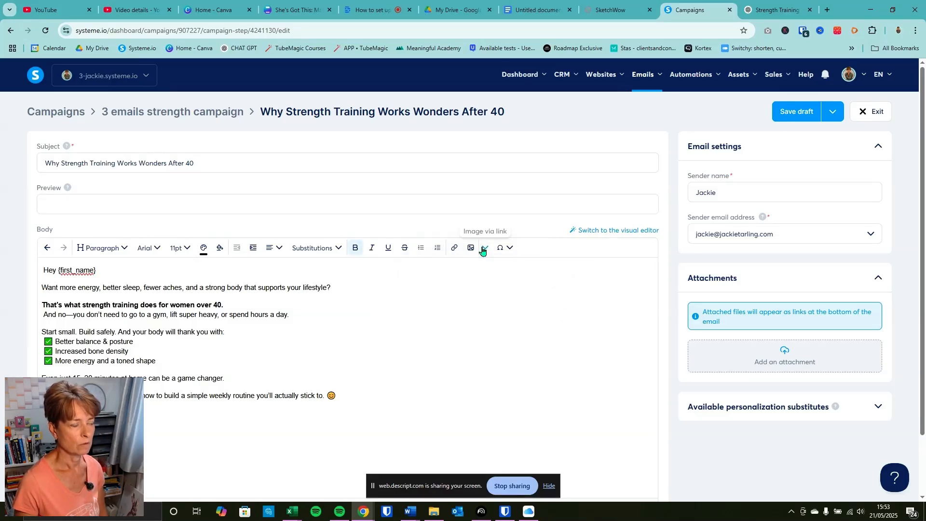
left_click(472, 252)
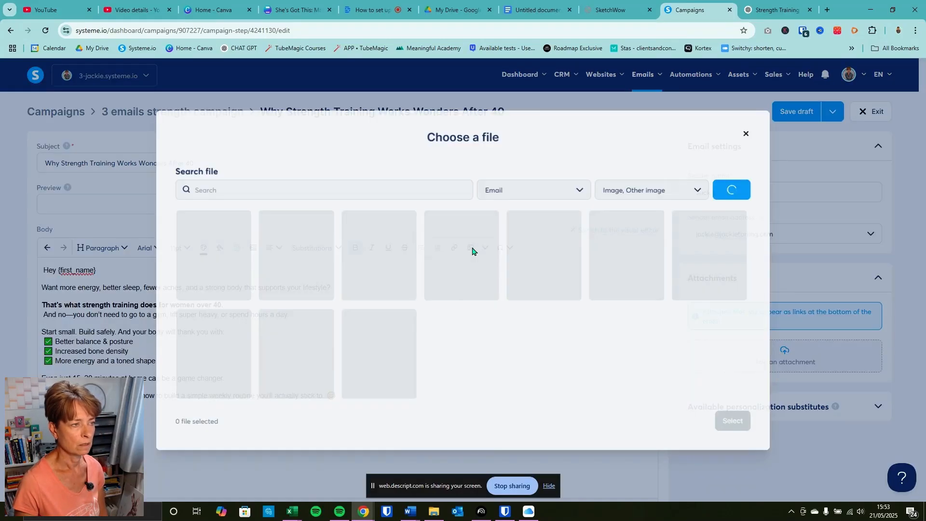
left_click(748, 133)
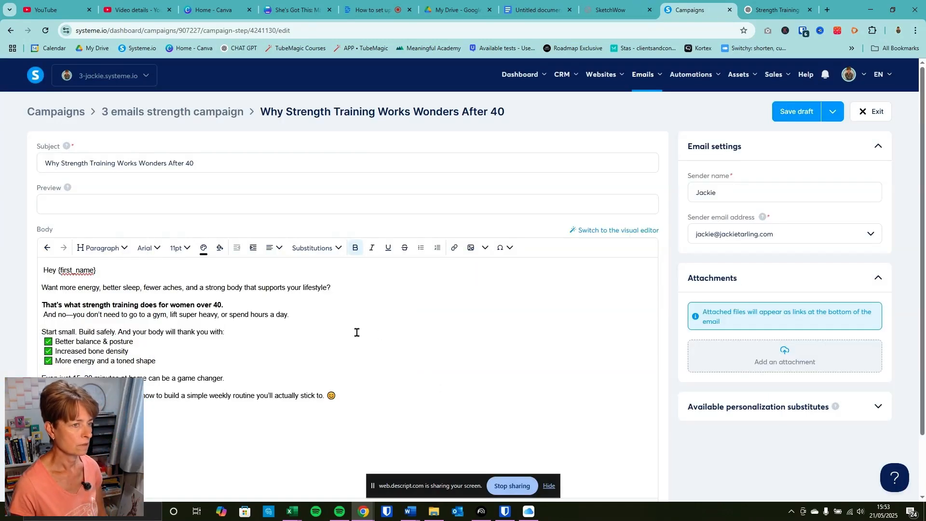
Exit the second campaign email's editor, discarding its unsaved changes
left_click(834, 114)
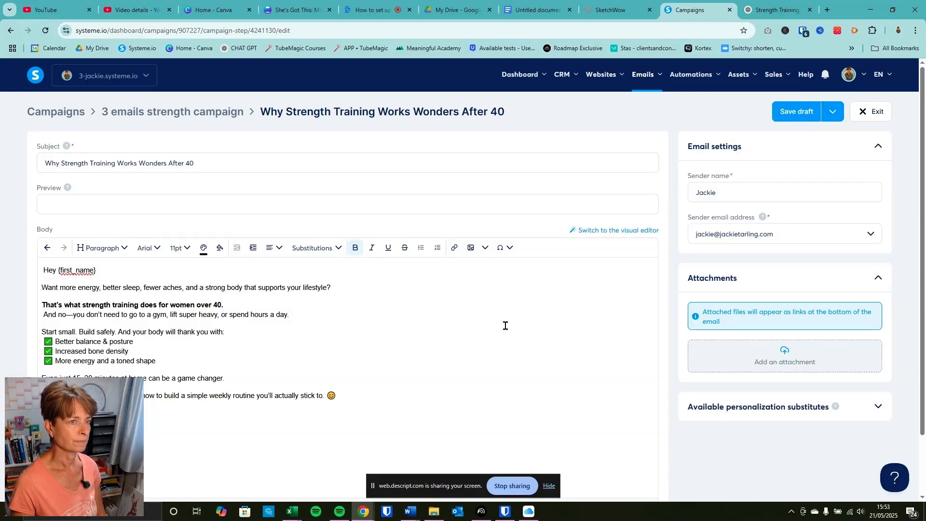
left_click(867, 115)
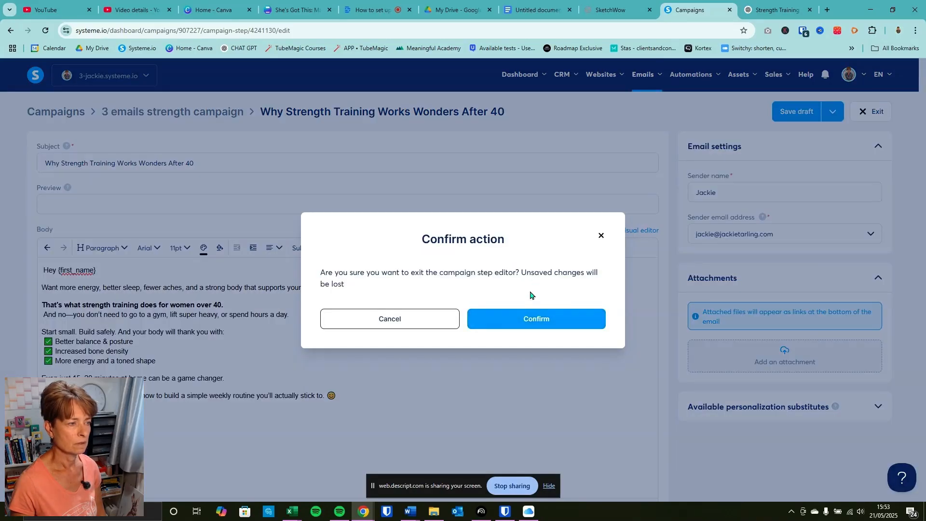
left_click(548, 317)
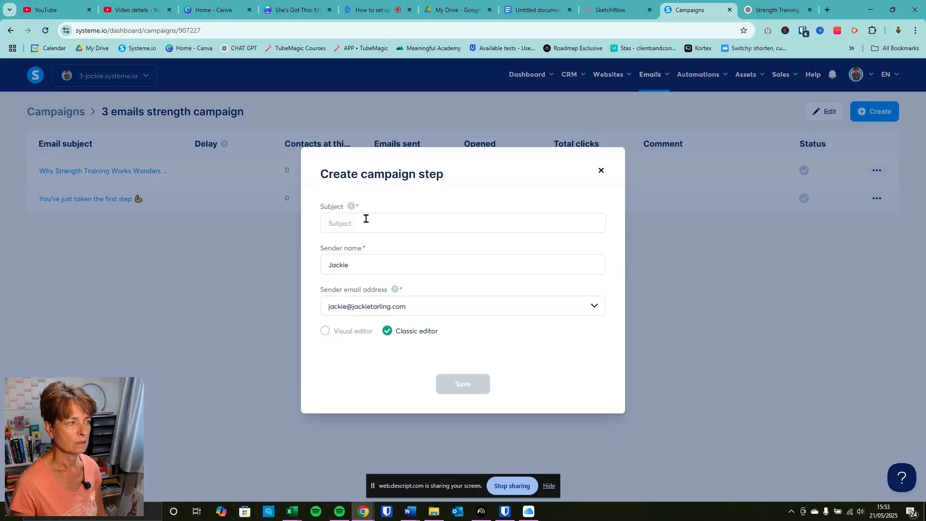
Create the third campaign email with the subject "Simple Home Routine (Without Overwhelm)" and fill its body with the beginner routine copy
left_click(365, 218)
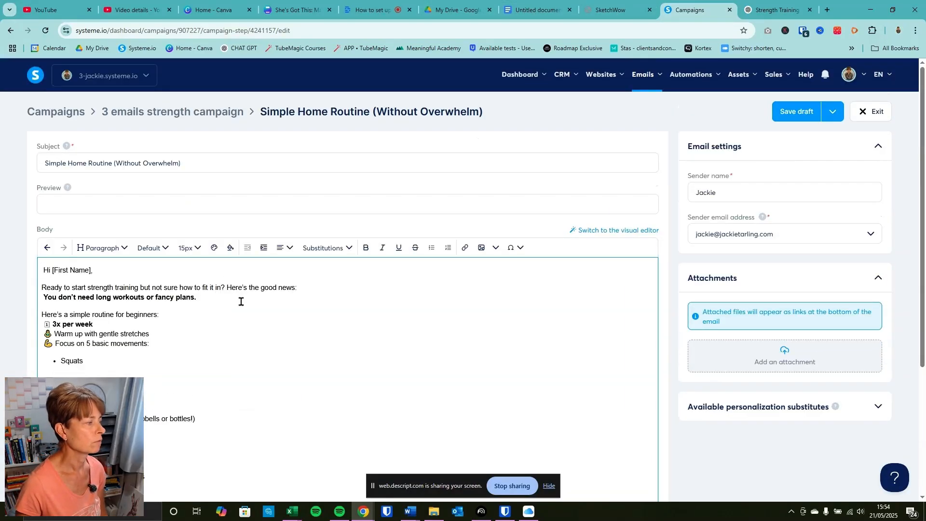
scroll(241, 301, "down", 1)
left_click(73, 330)
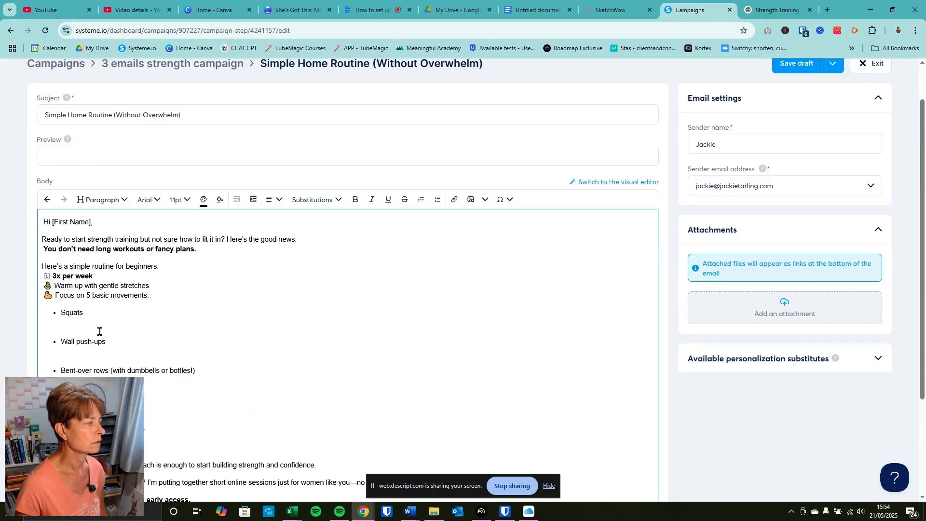
scroll(331, 355, "up", 1)
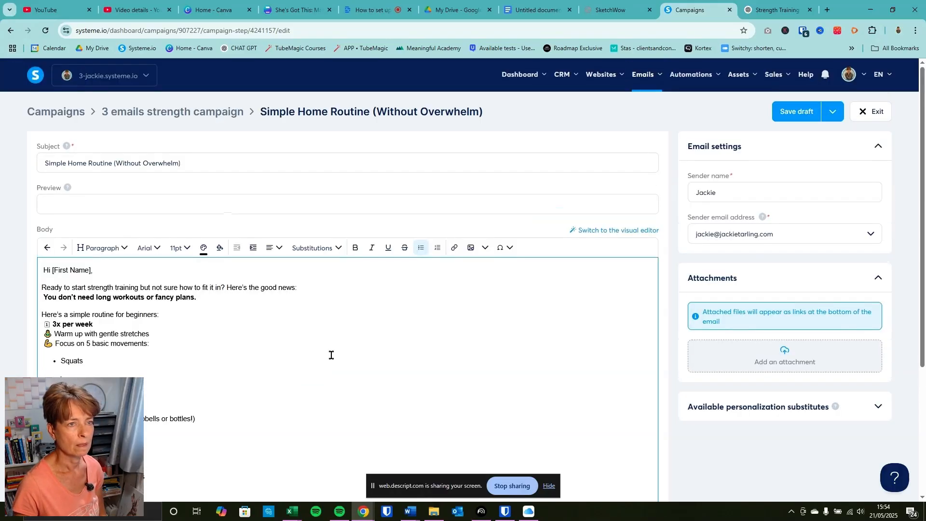
Save the third campaign email, send a test to the prefilled email address, and return to the campaign's email list
left_click(829, 113)
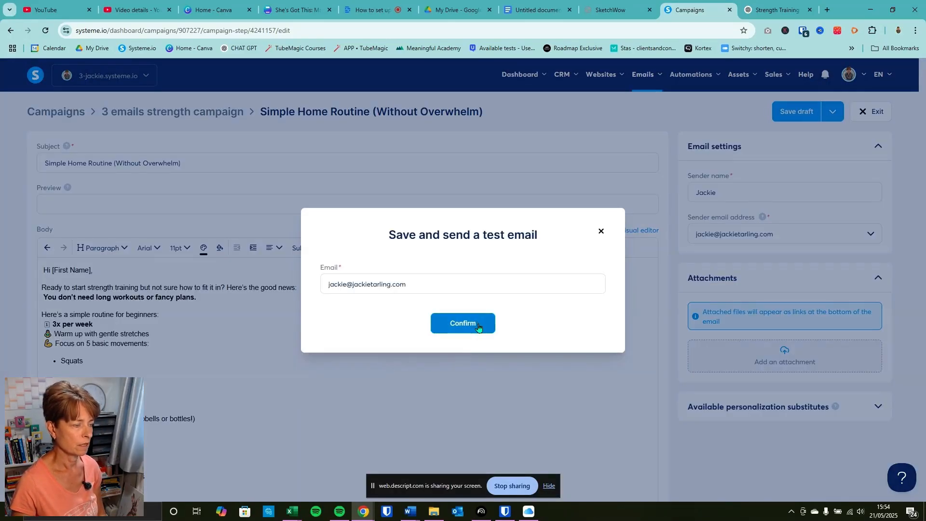
left_click(477, 325)
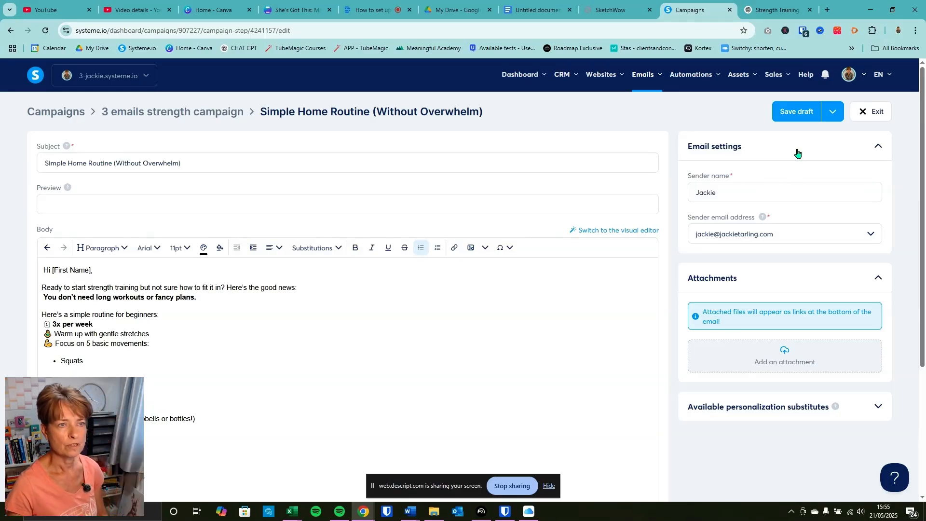
left_click(836, 108)
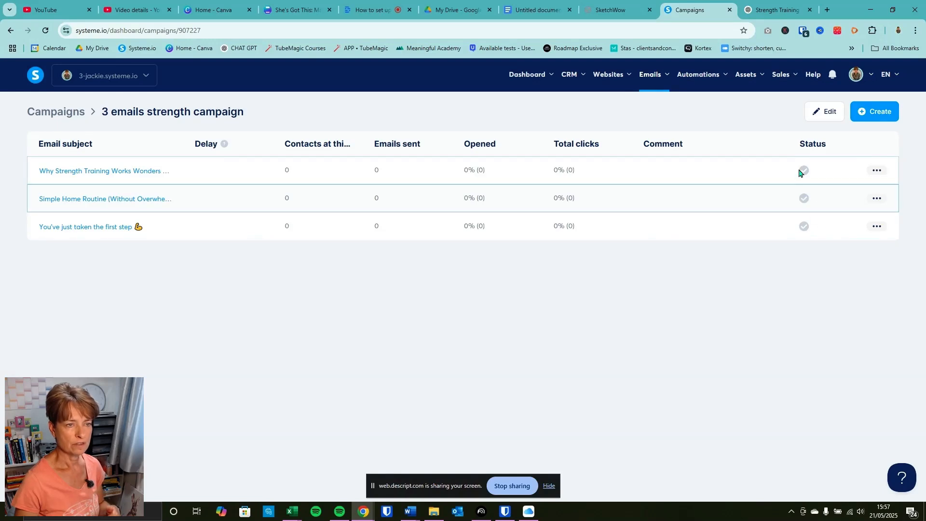
Activate the "You've just taken the first step" email with a sending delay of 1 minute
left_click(877, 228)
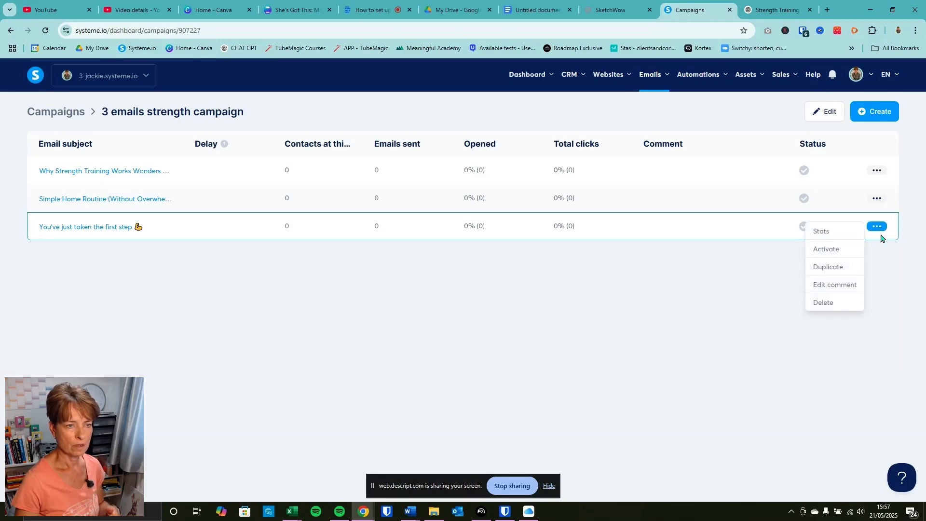
left_click(841, 248)
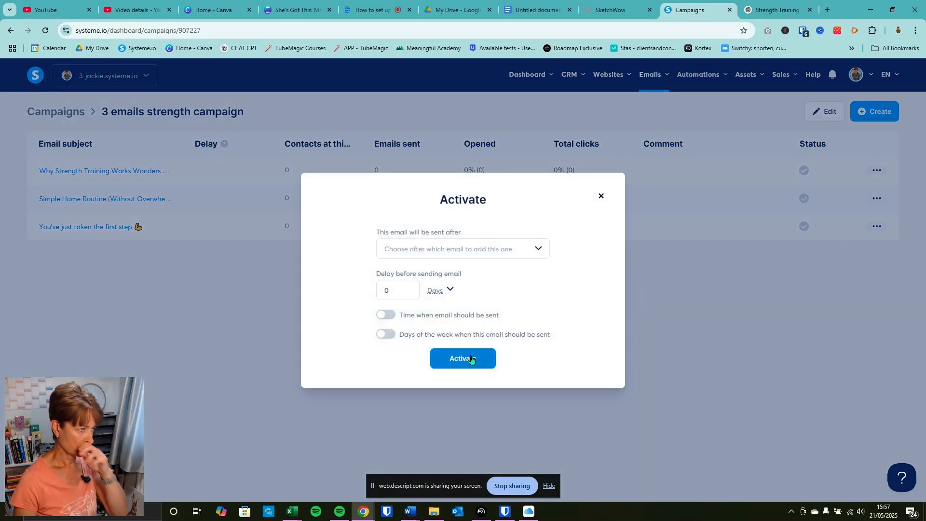
left_click(403, 287)
type("1")
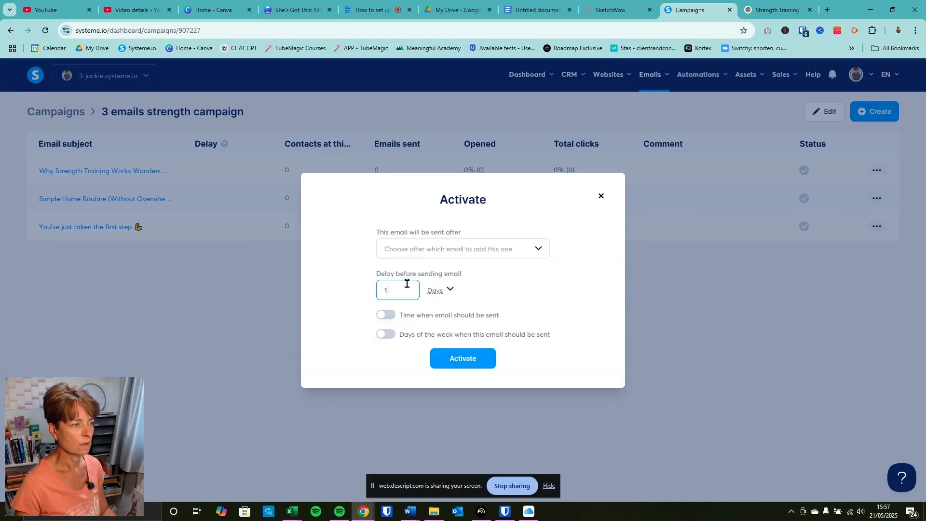
left_click(451, 289)
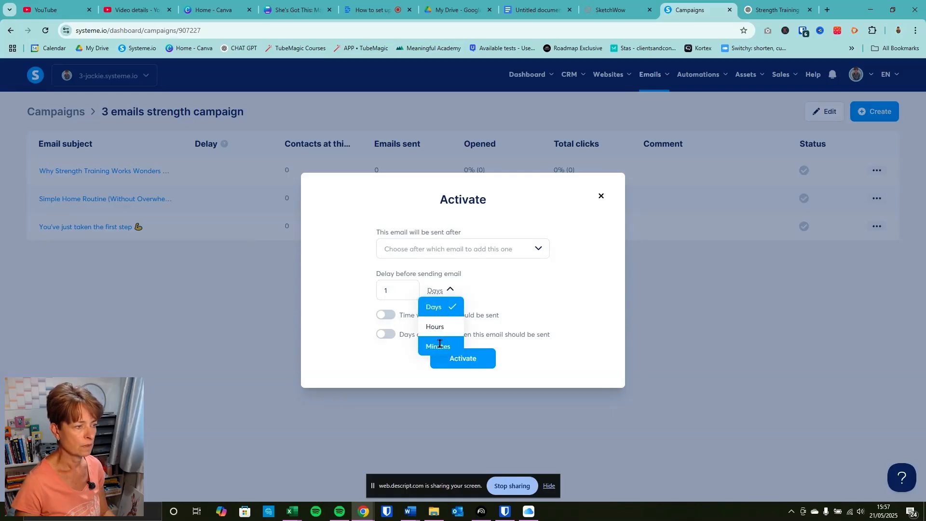
left_click(440, 343)
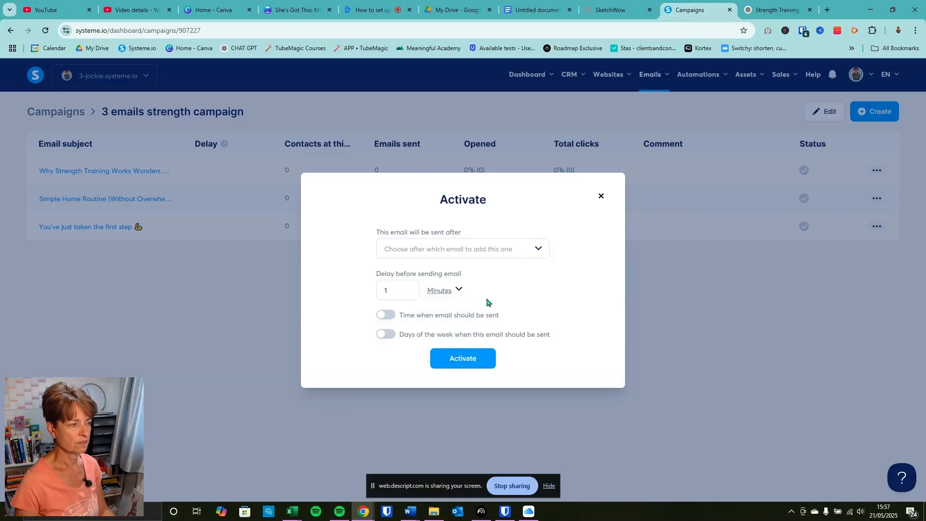
left_click(462, 358)
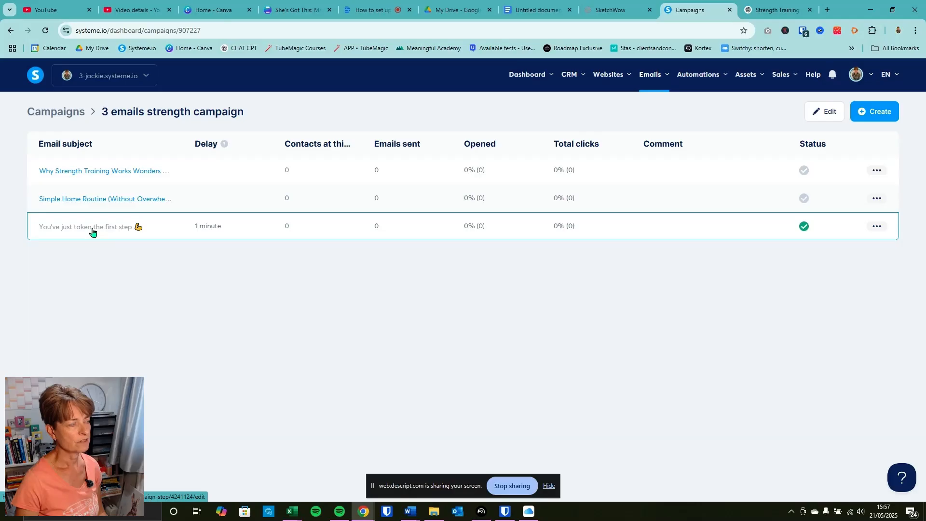
Save and publish the "Simple Home Routine (Without Overwhelm)" email, sent 1 day after "You've just taken the first step", and exit its editor
left_click(119, 199)
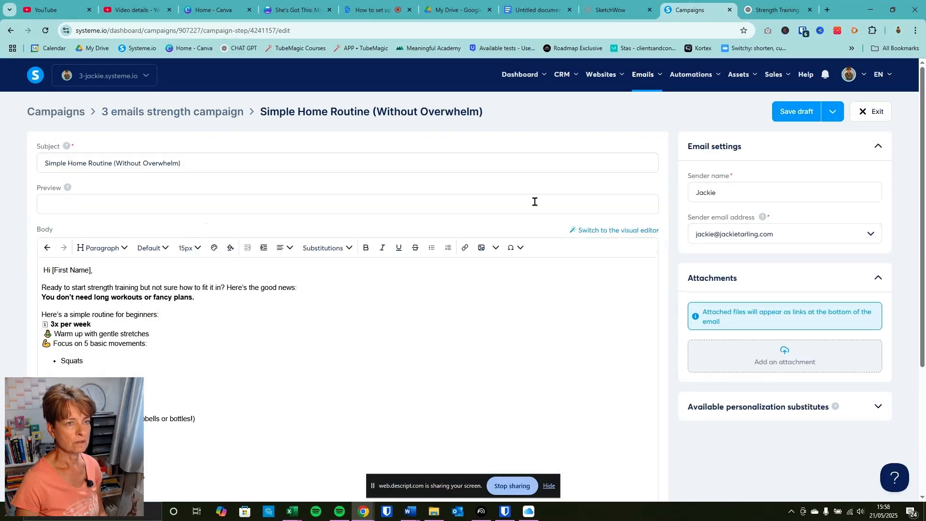
left_click(832, 111)
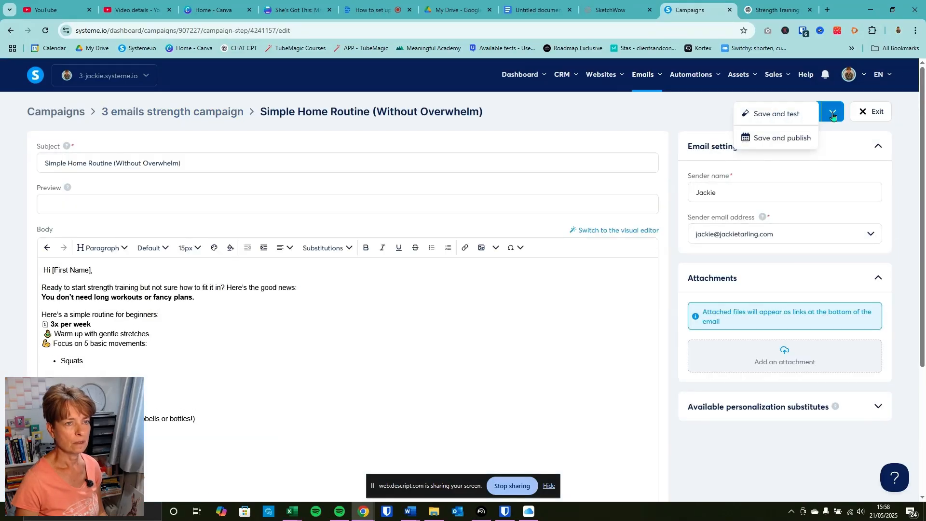
left_click(779, 139)
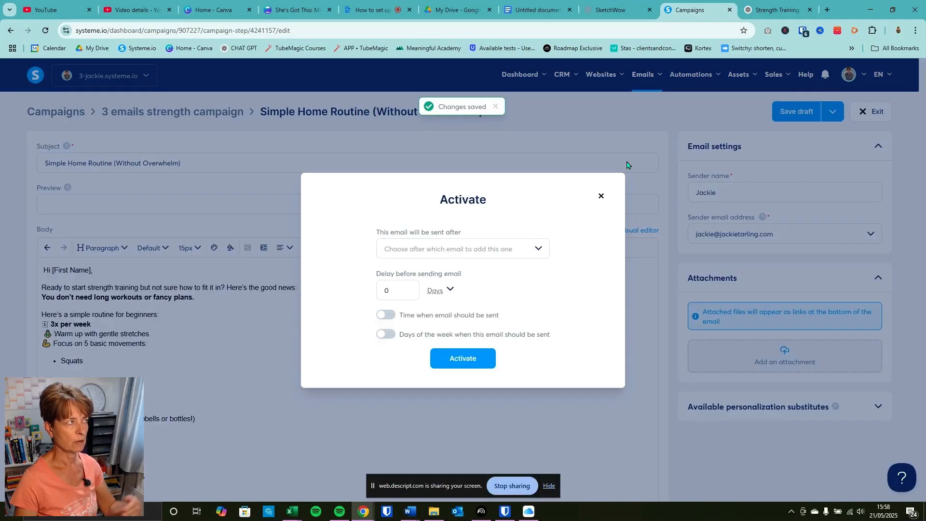
left_click(536, 249)
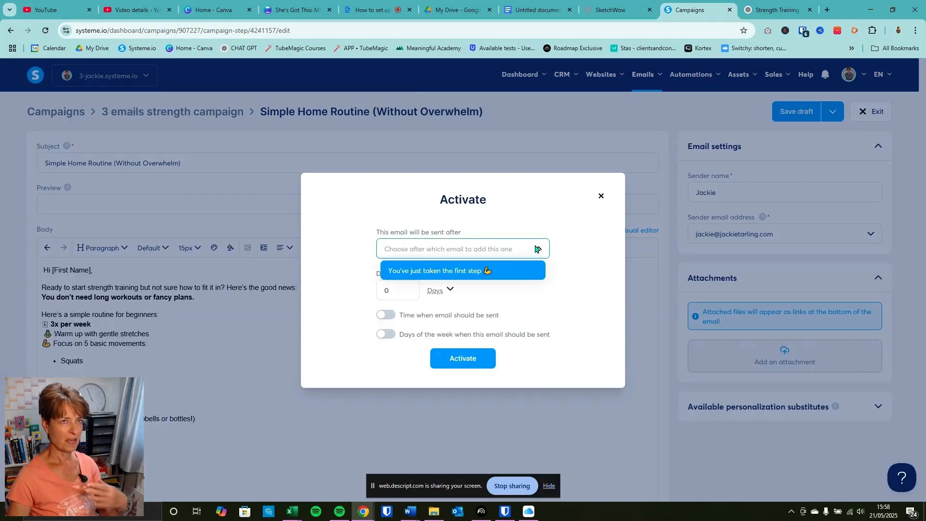
left_click(480, 270)
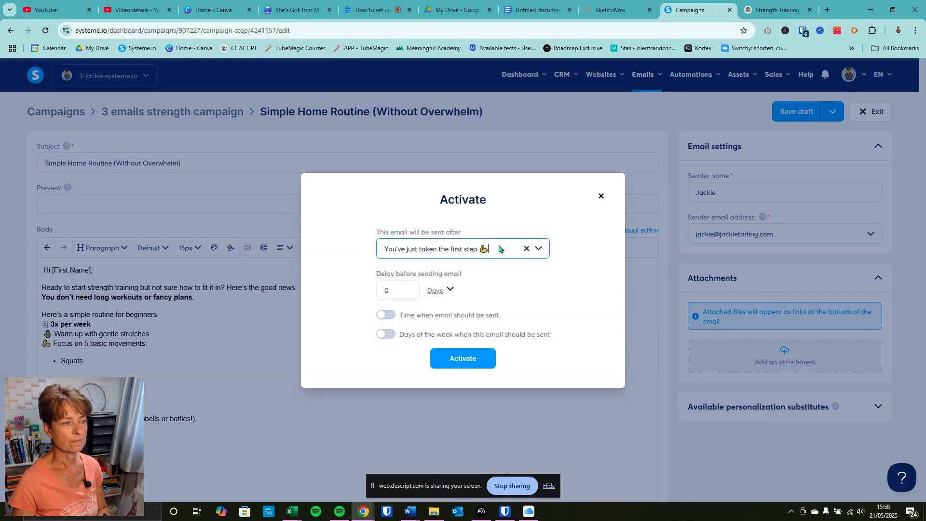
left_click_drag(396, 289, 385, 289)
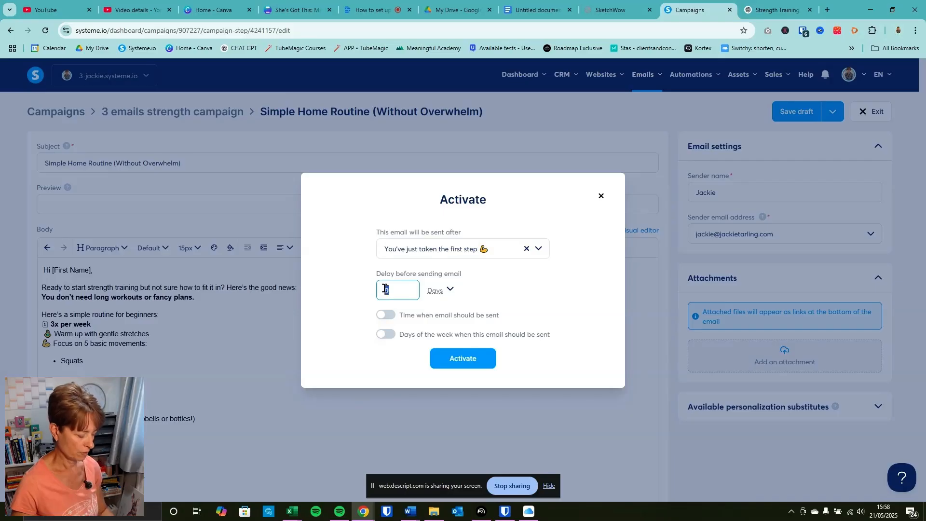
type("1")
left_click(451, 359)
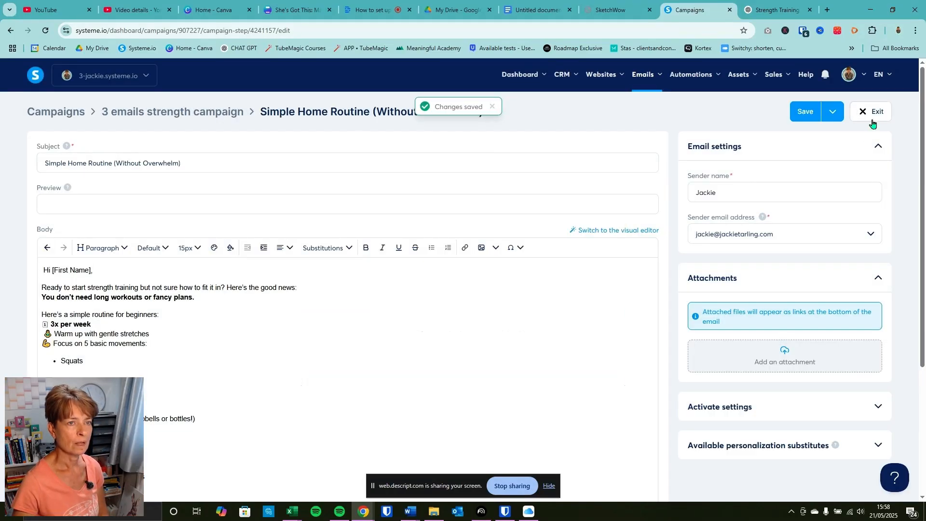
left_click(874, 114)
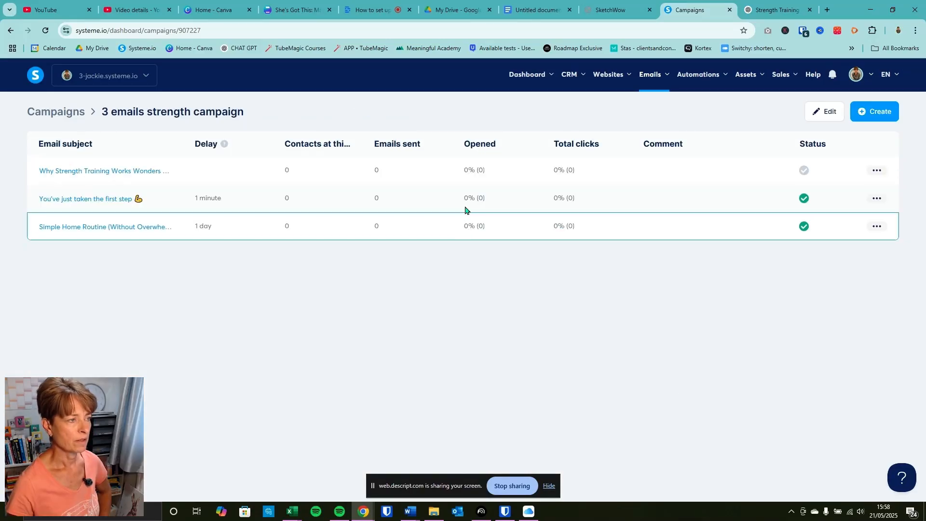
Save and publish the "Why Strength Training Works Wonders After 40" email, sent after "Simple Home Routine (Without Overwhelm)", and exit its editor
left_click(877, 196)
mouse_move(878, 170)
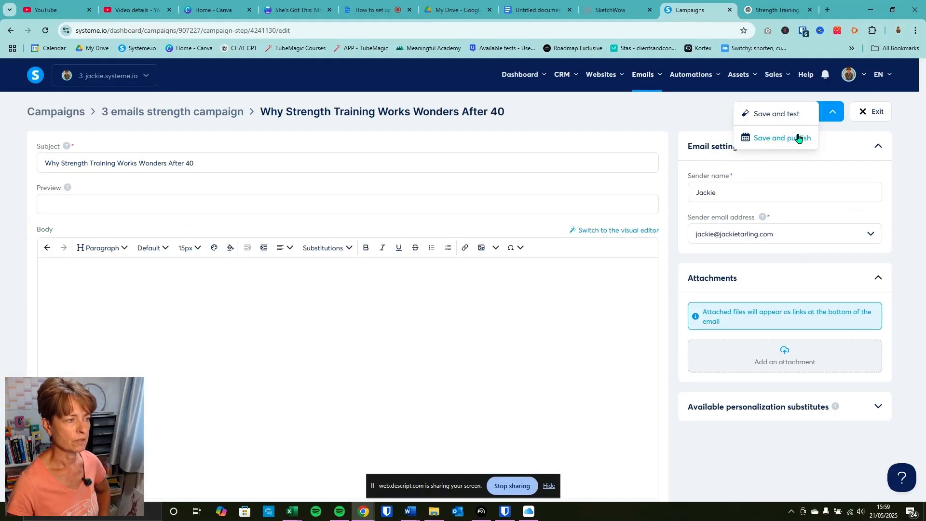
left_click(799, 139)
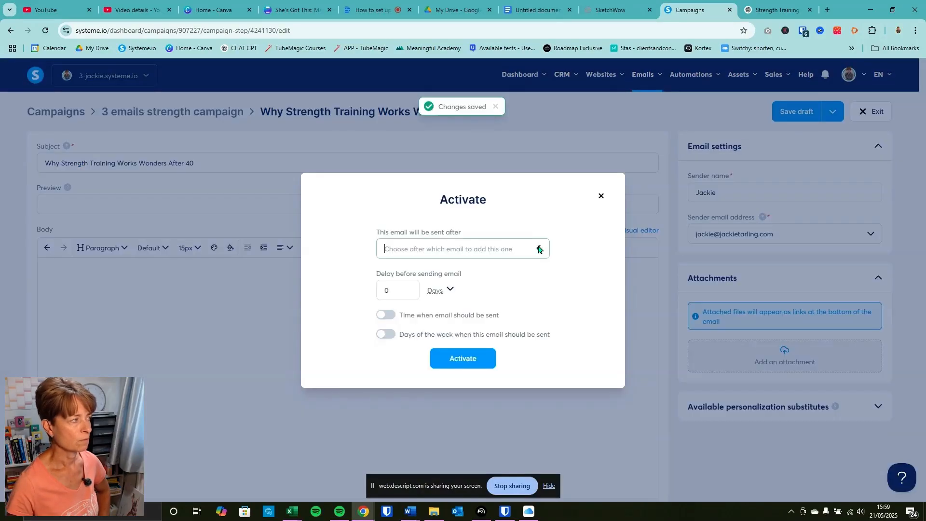
left_click(535, 248)
left_click(542, 292)
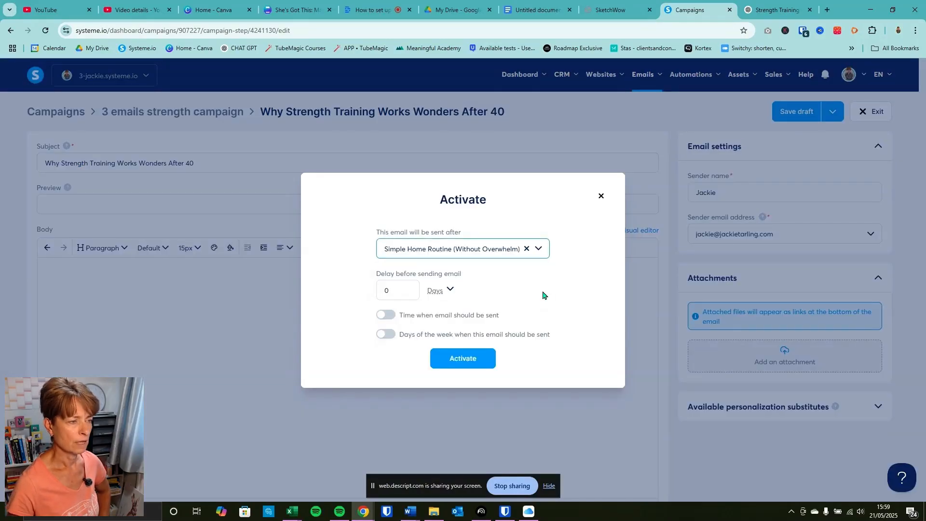
left_click(480, 360)
left_click(873, 111)
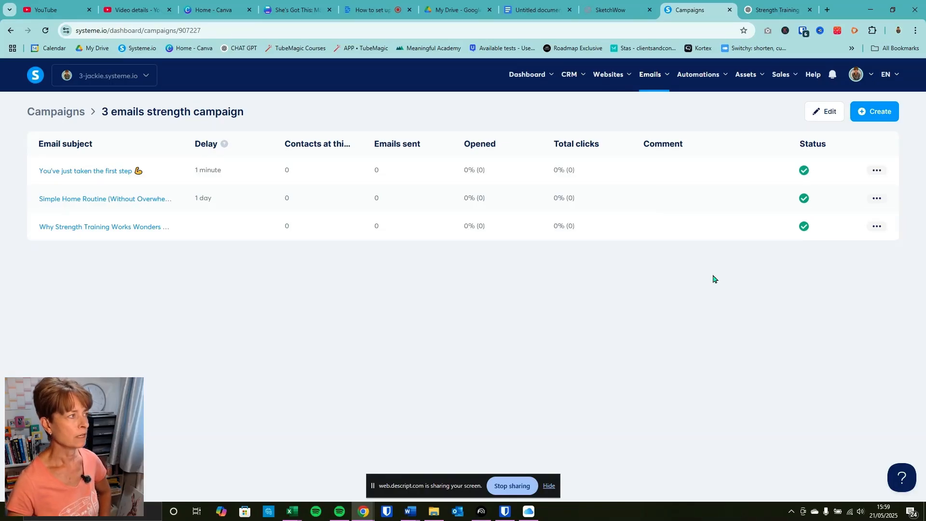
In the sales funnel "test funnel", create an automation rule for the squeeze page with the "Funnel step form subscribed" trigger
mouse_move(623, 78)
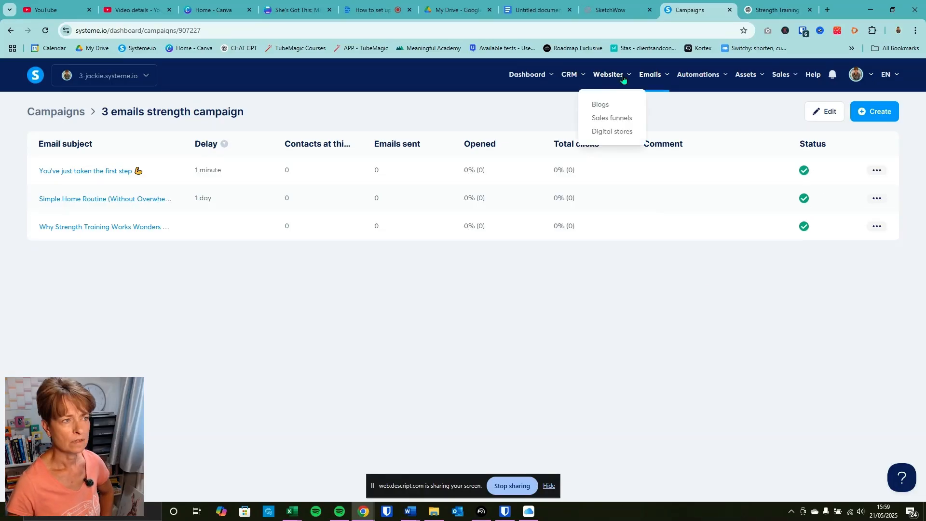
left_click(624, 119)
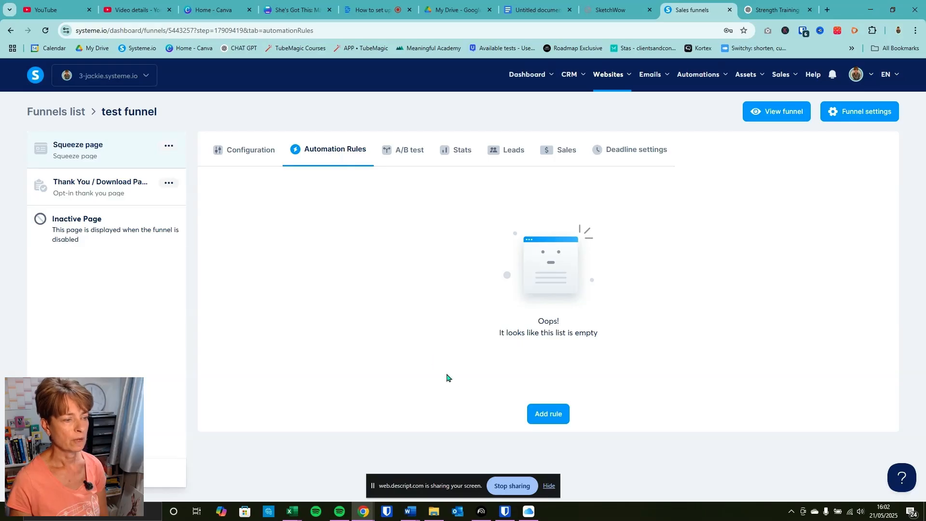
left_click(551, 417)
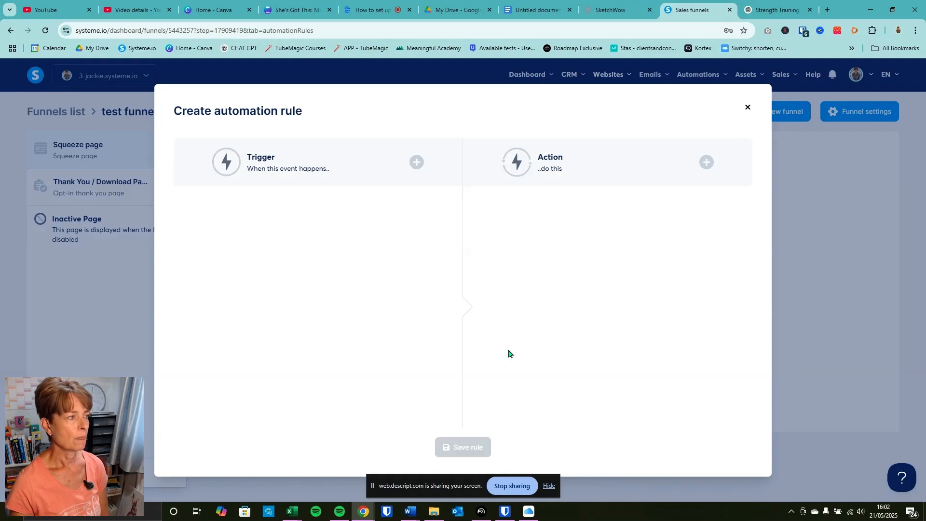
left_click(416, 162)
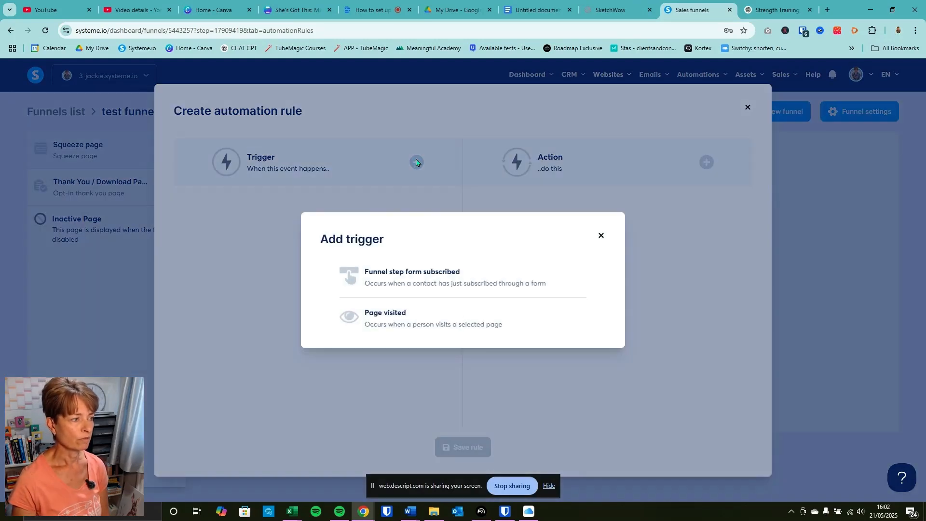
left_click(414, 274)
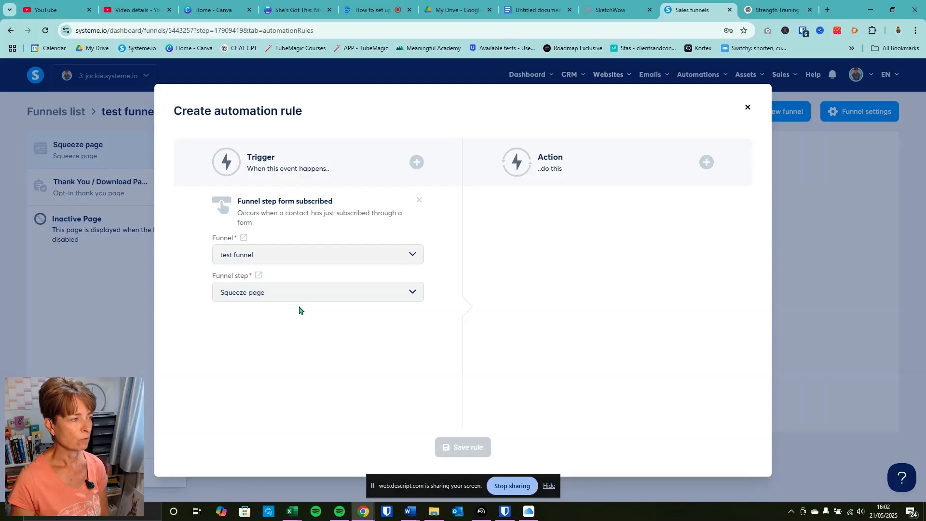
Add a "Subscribe to campaign" action for "3 emails strength campaign" to the automation rule and save the rule
left_click(706, 163)
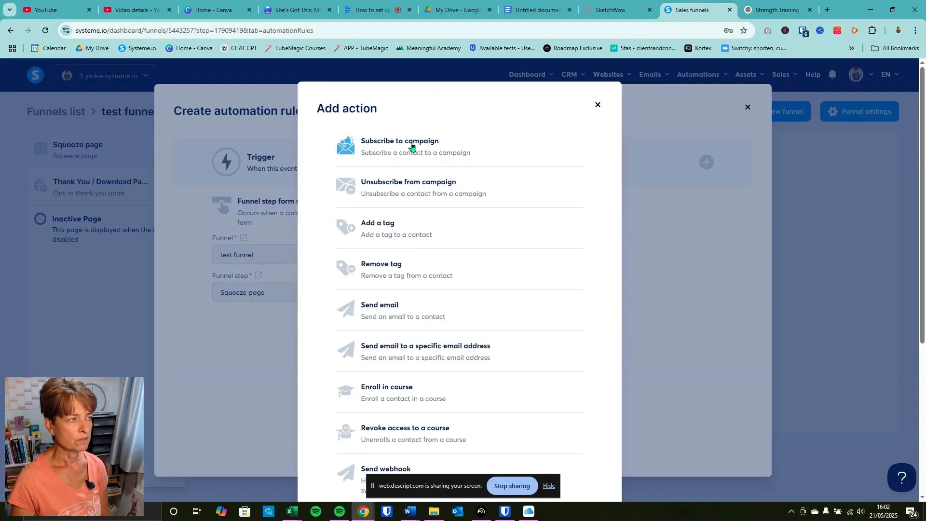
left_click(412, 146)
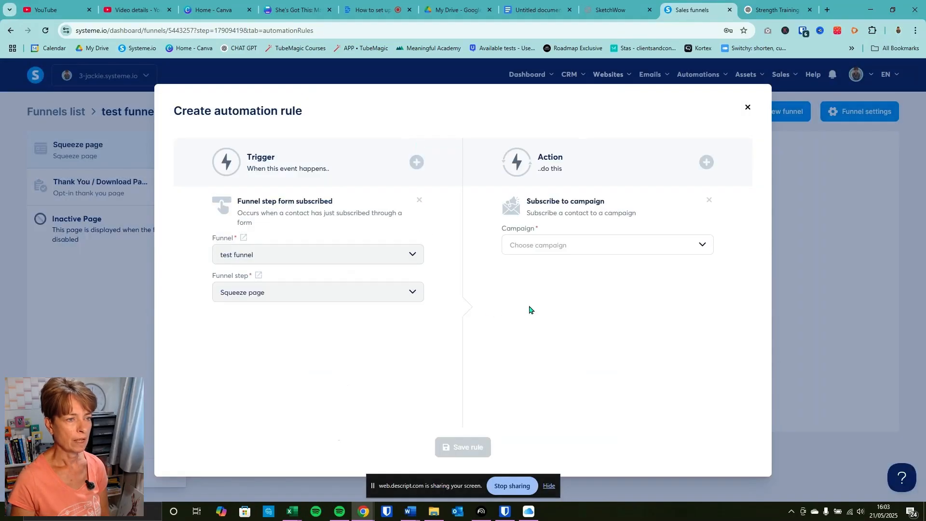
left_click(700, 246)
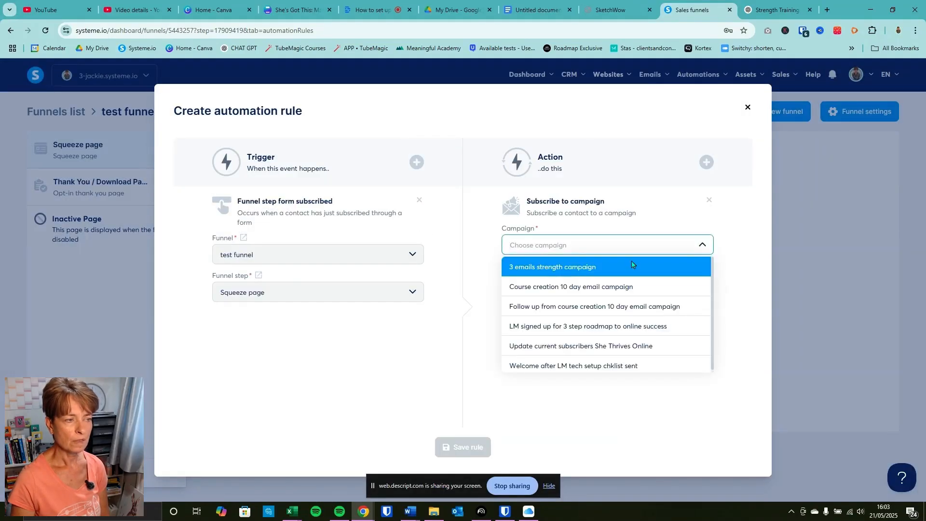
left_click(590, 267)
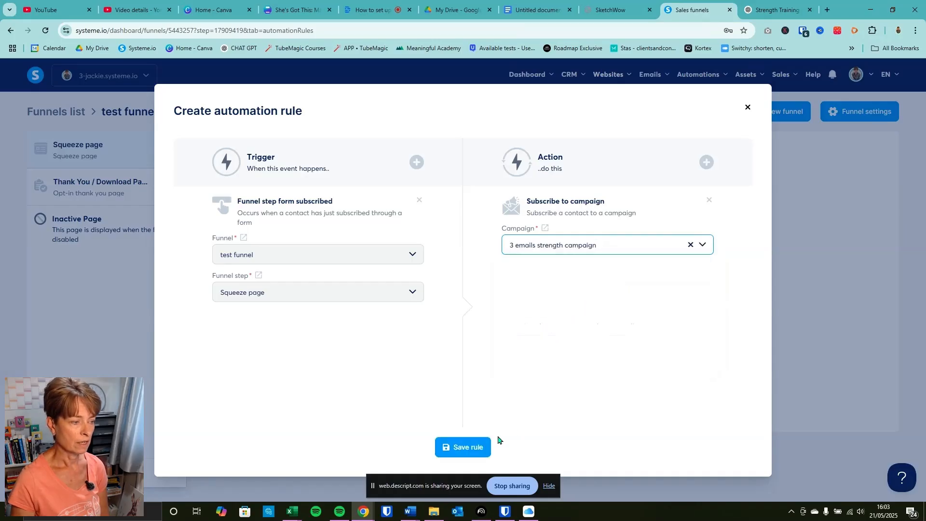
left_click(487, 443)
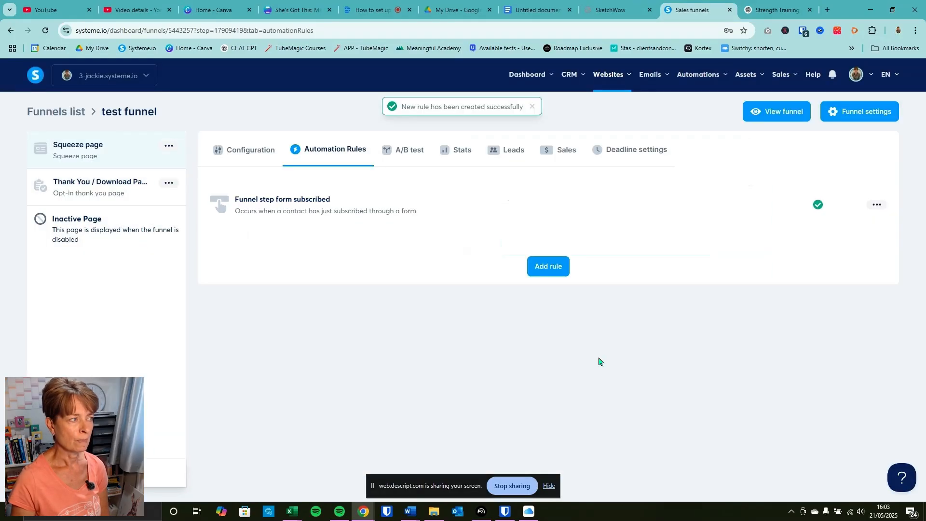